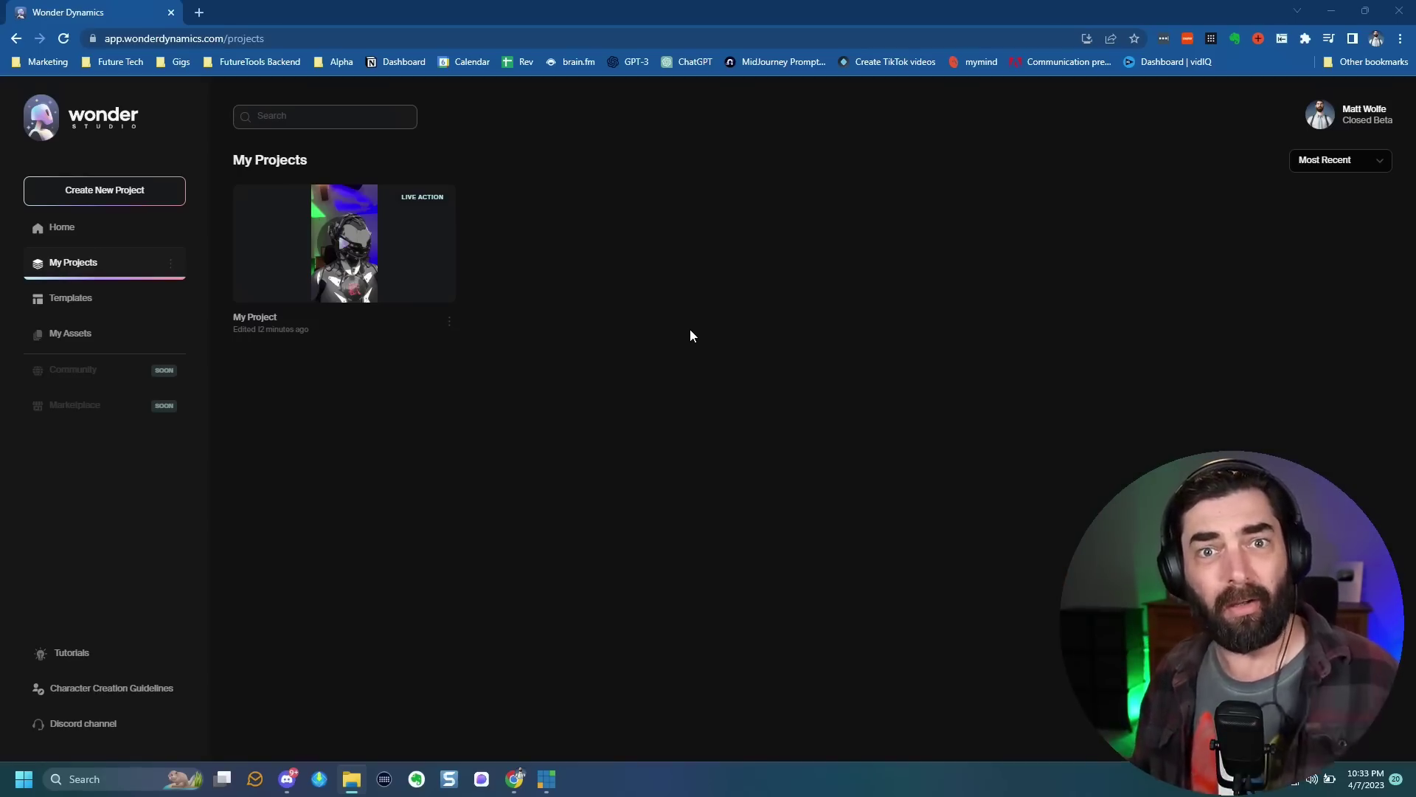
Play For Wonder Studio.mp4 from the completed-videos folder, skipping ahead and back through its scenes
key("super+e")
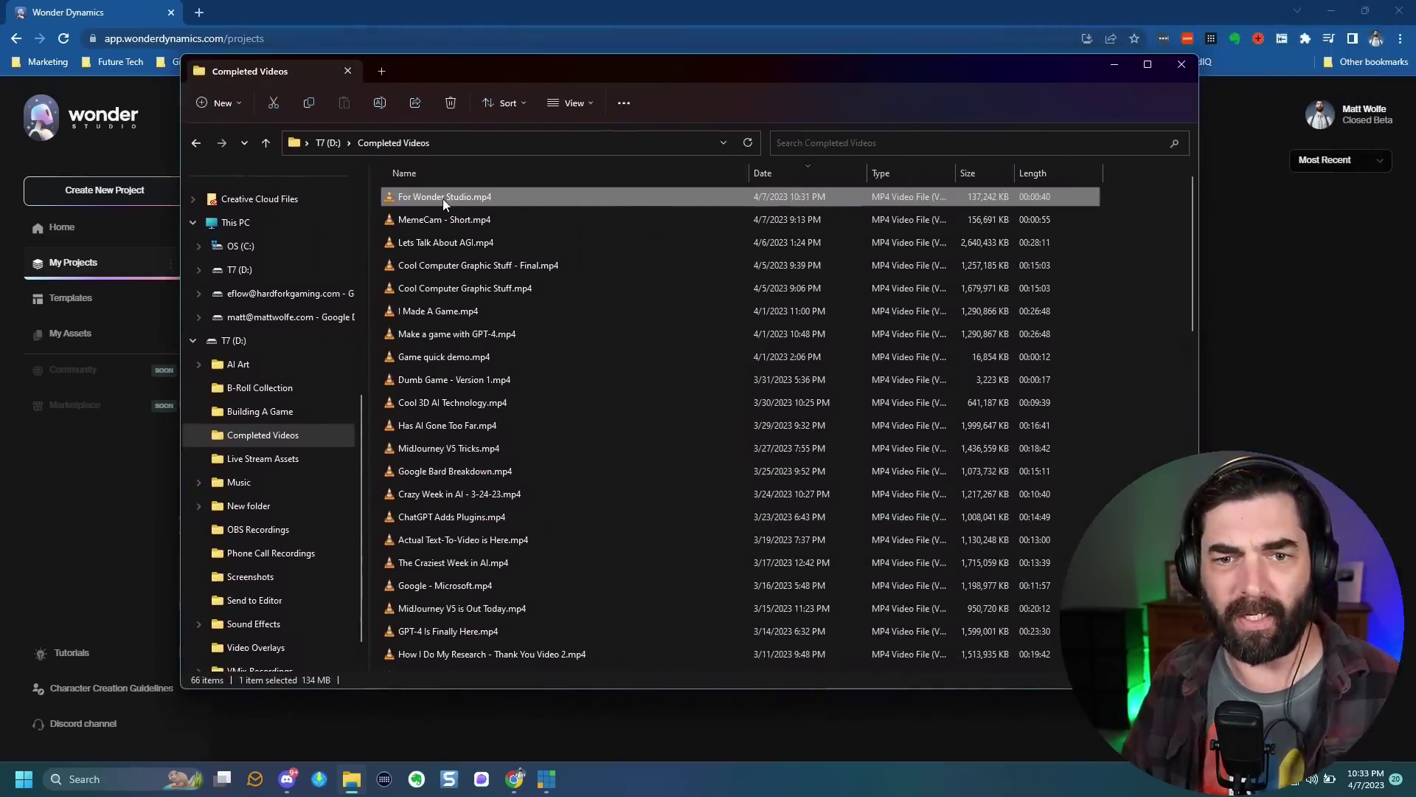
double_click(442, 198)
left_click_drag(111, 729, 664, 729)
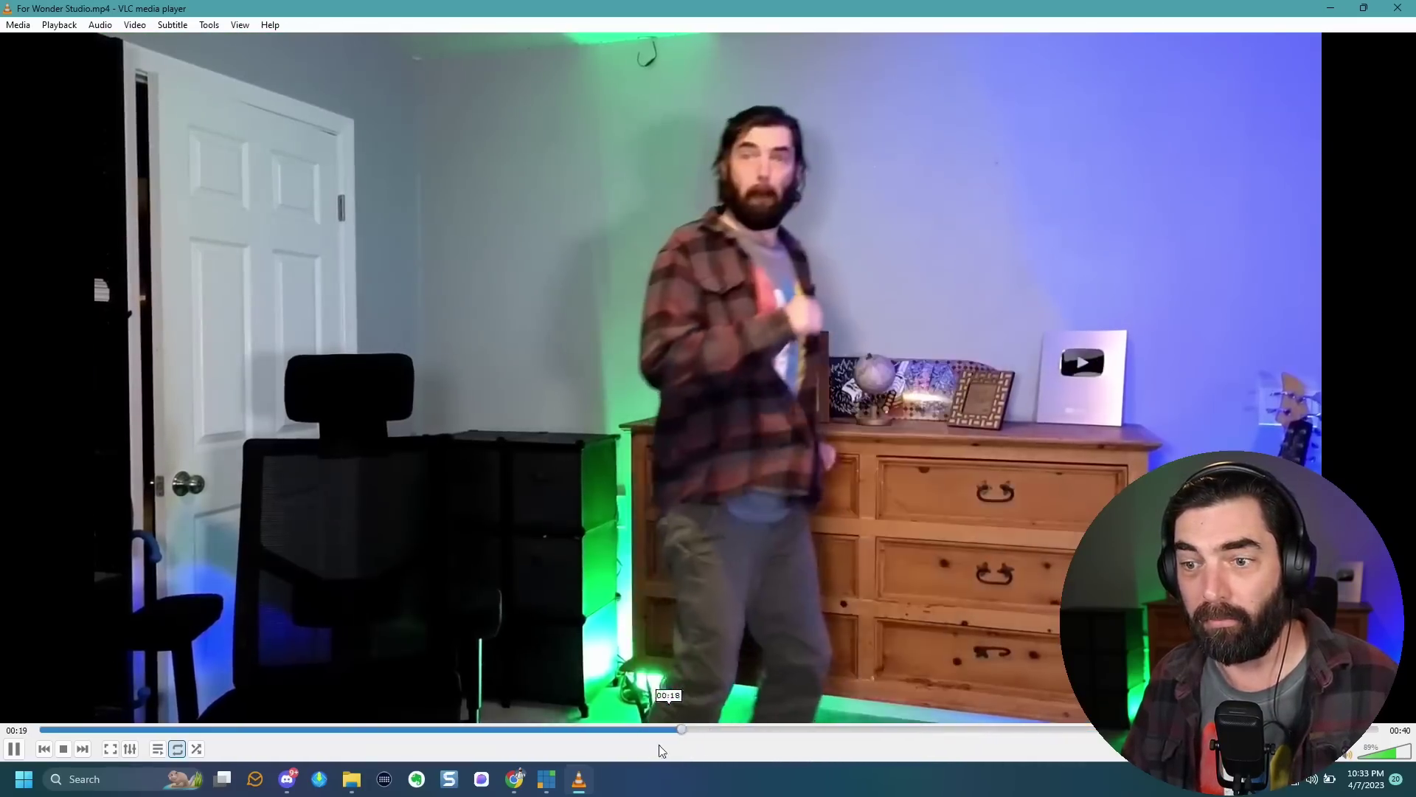
left_click_drag(701, 729, 1217, 737)
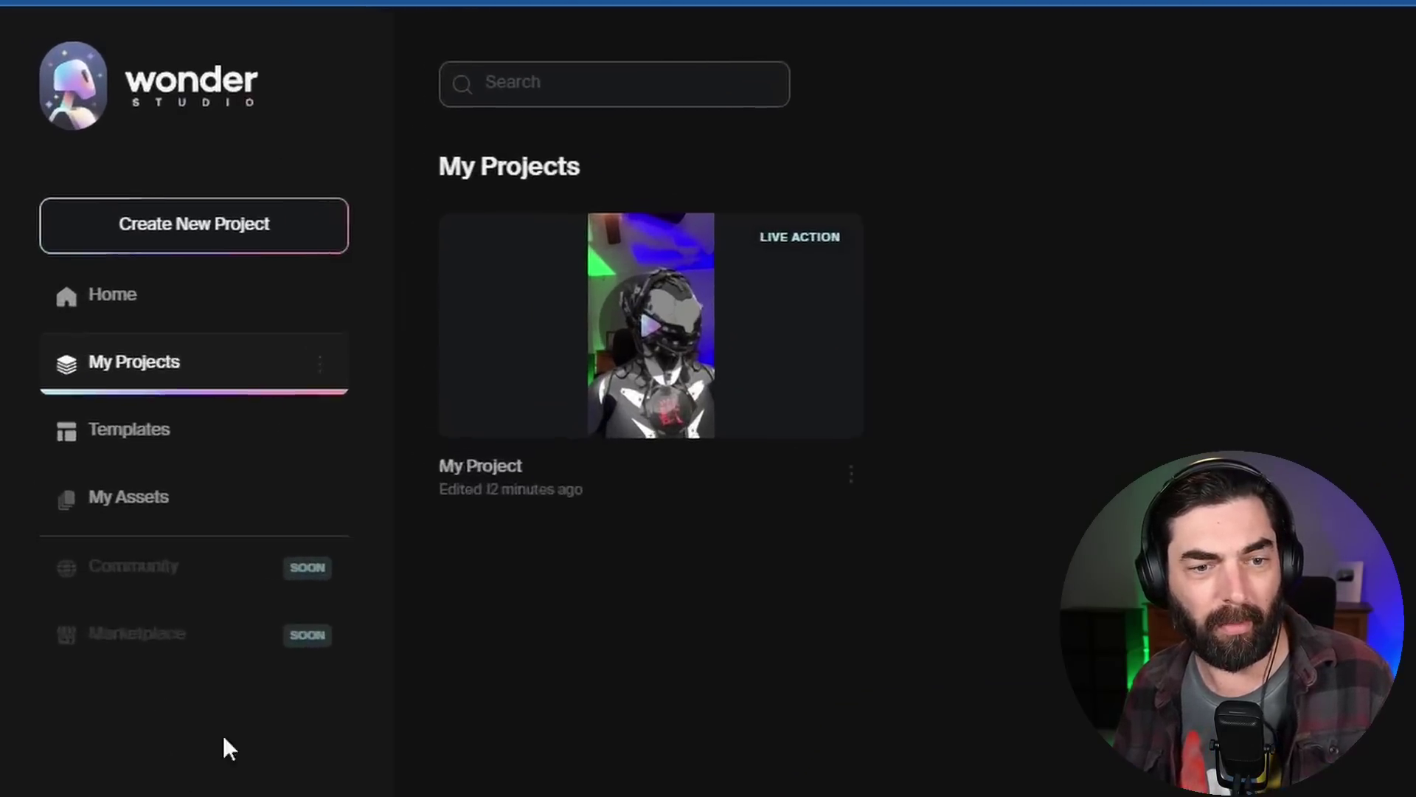
Create a new Live Action project and upload the For Wonder Studio video into it
left_click(104, 196)
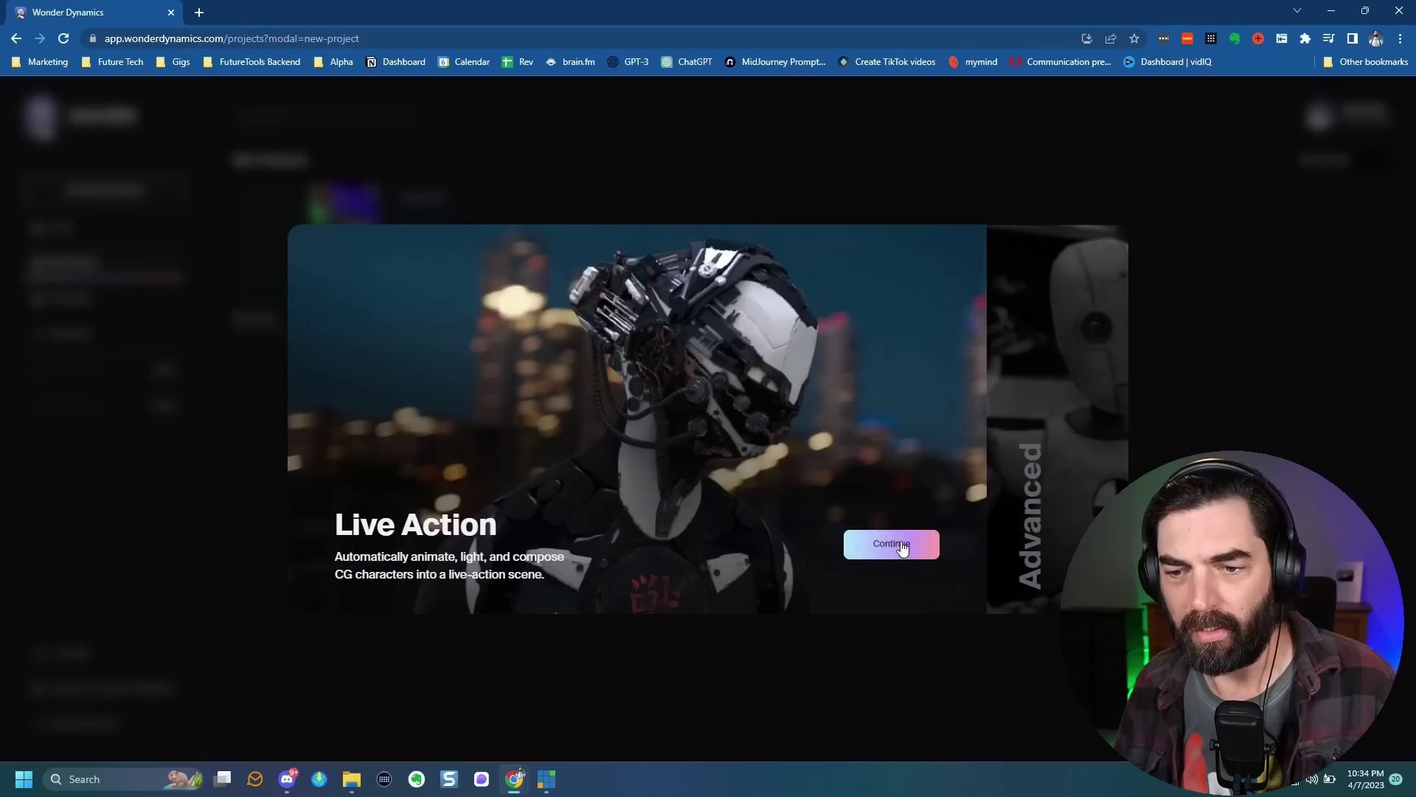
left_click(901, 544)
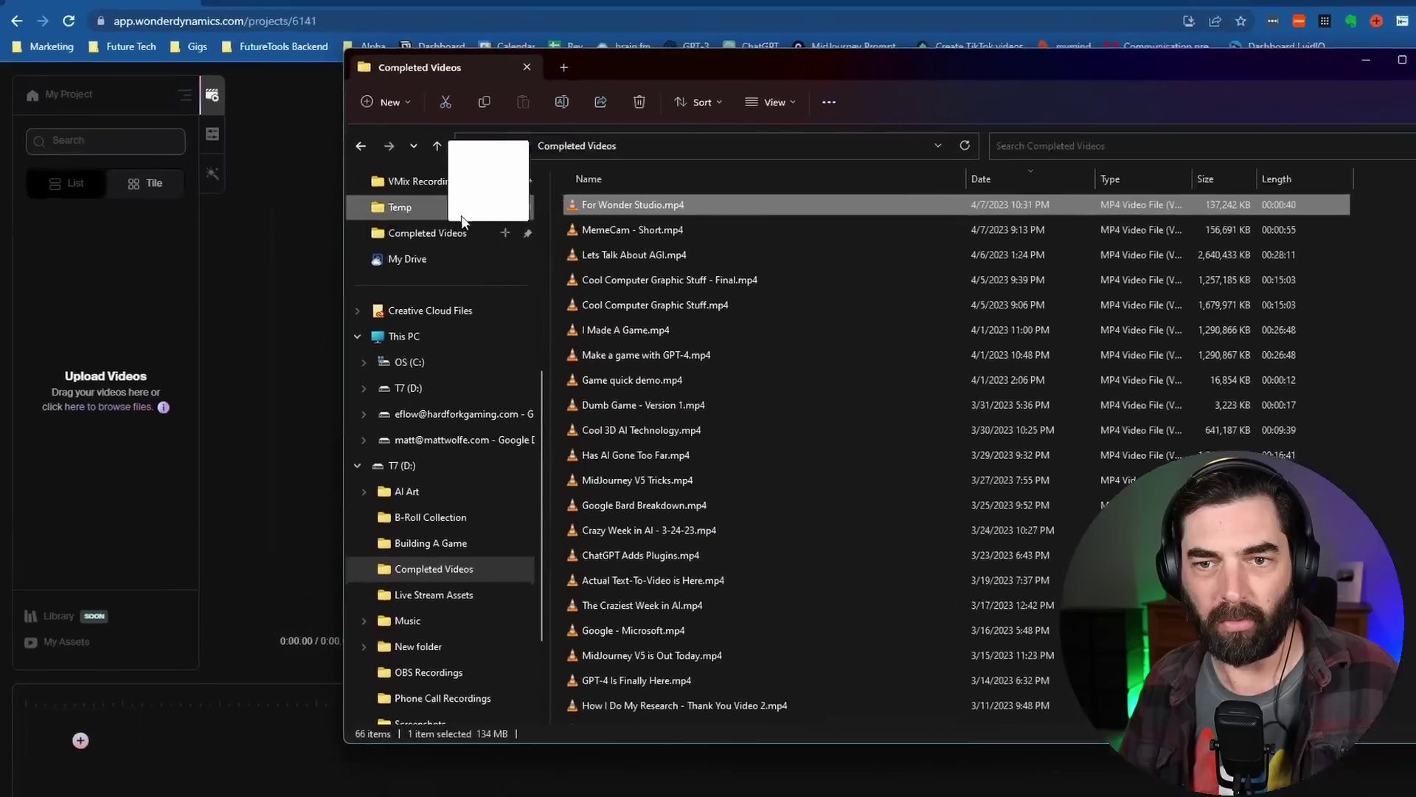
left_click_drag(616, 203, 80, 372)
left_click_drag(120, 463, 120, 462)
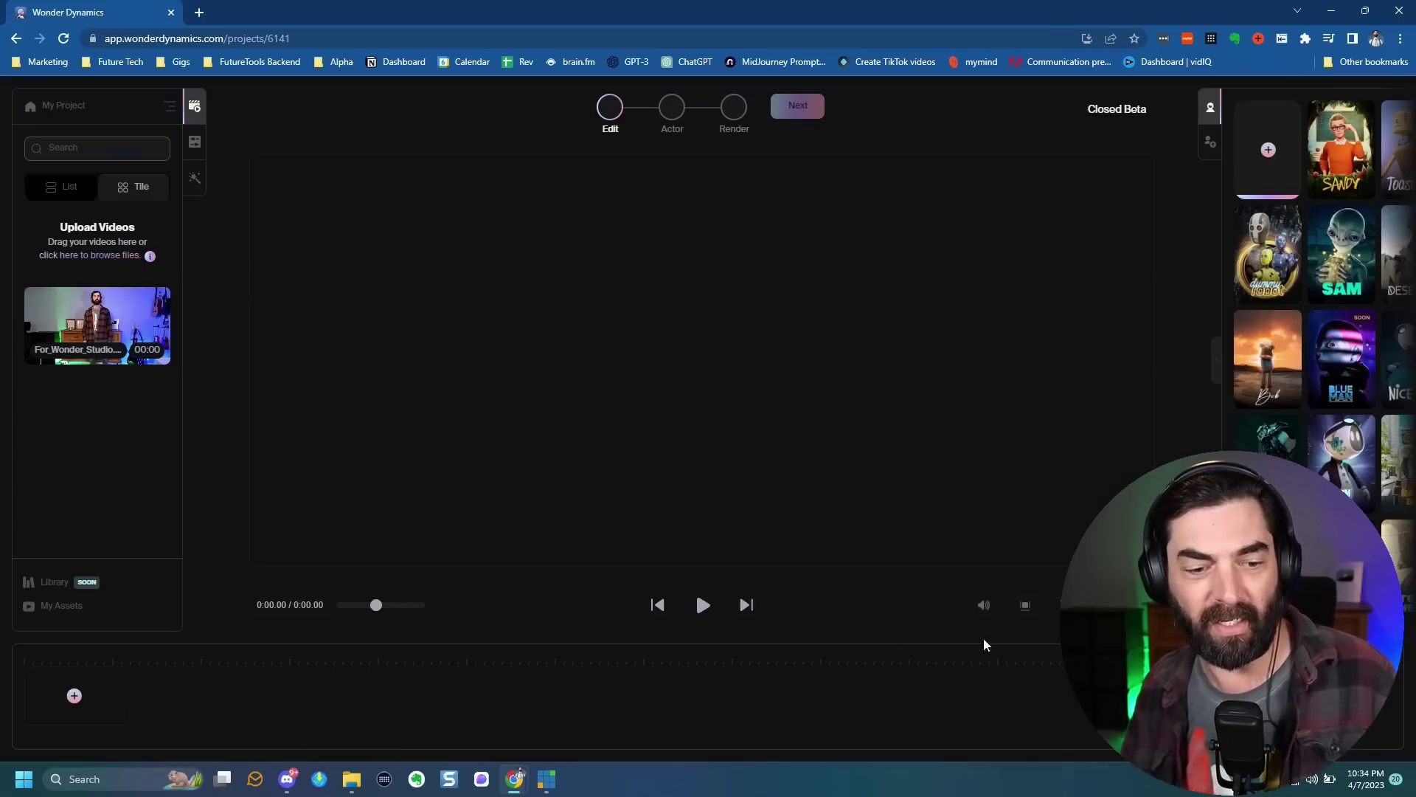
Place the 0:40.72 clip on the timeline track and scrub back to about 27 seconds
left_click_drag(94, 303, 302, 745)
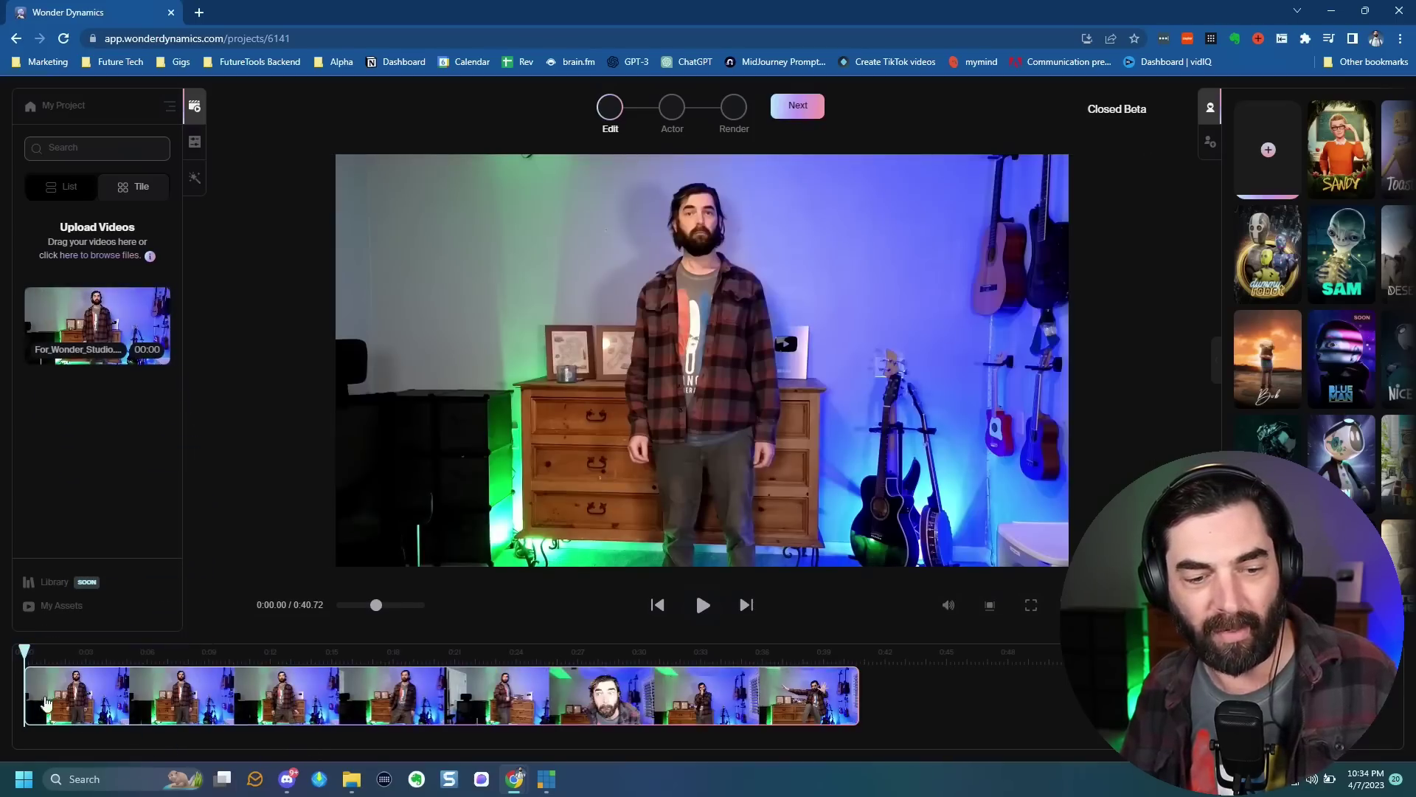
left_click_drag(25, 652, 855, 727)
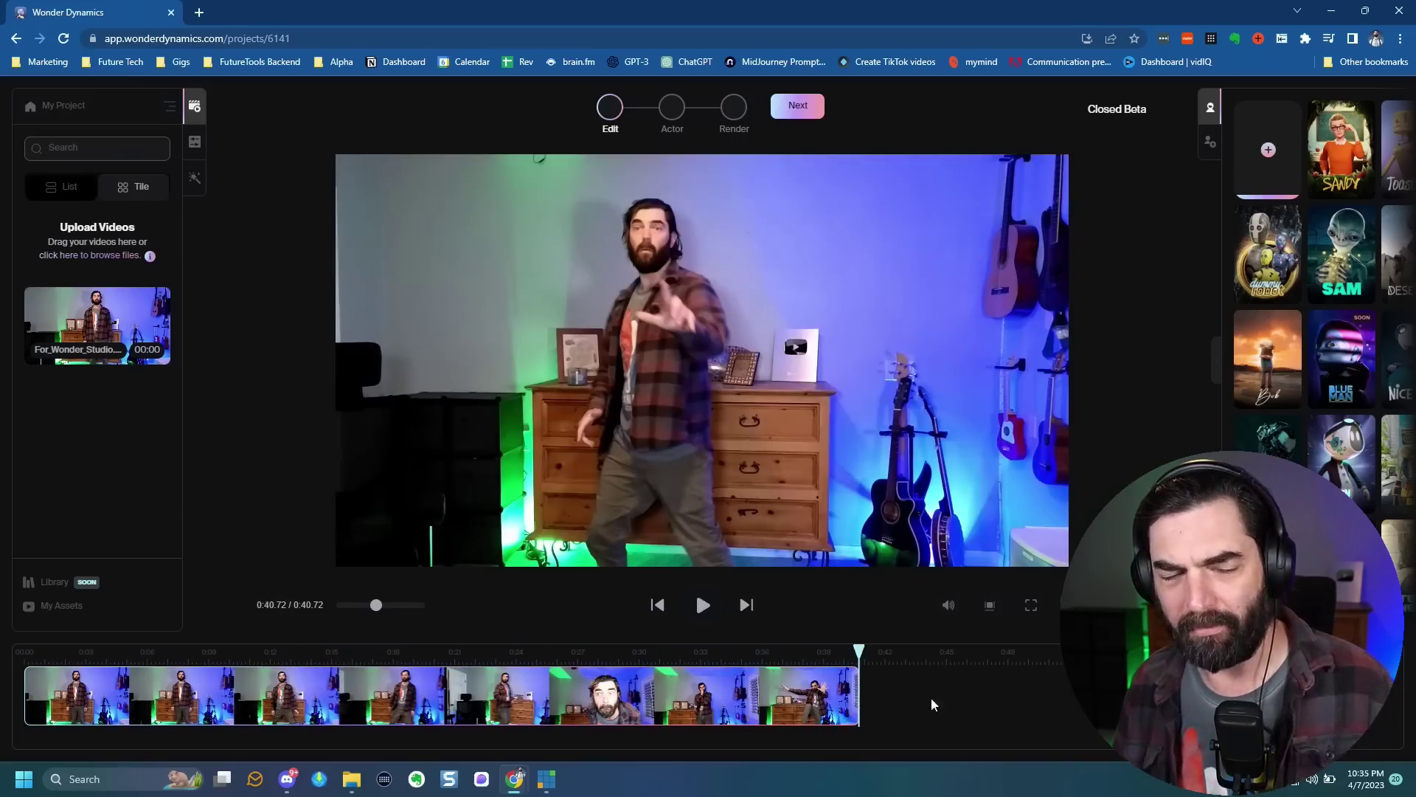
left_click_drag(254, 658, 587, 655)
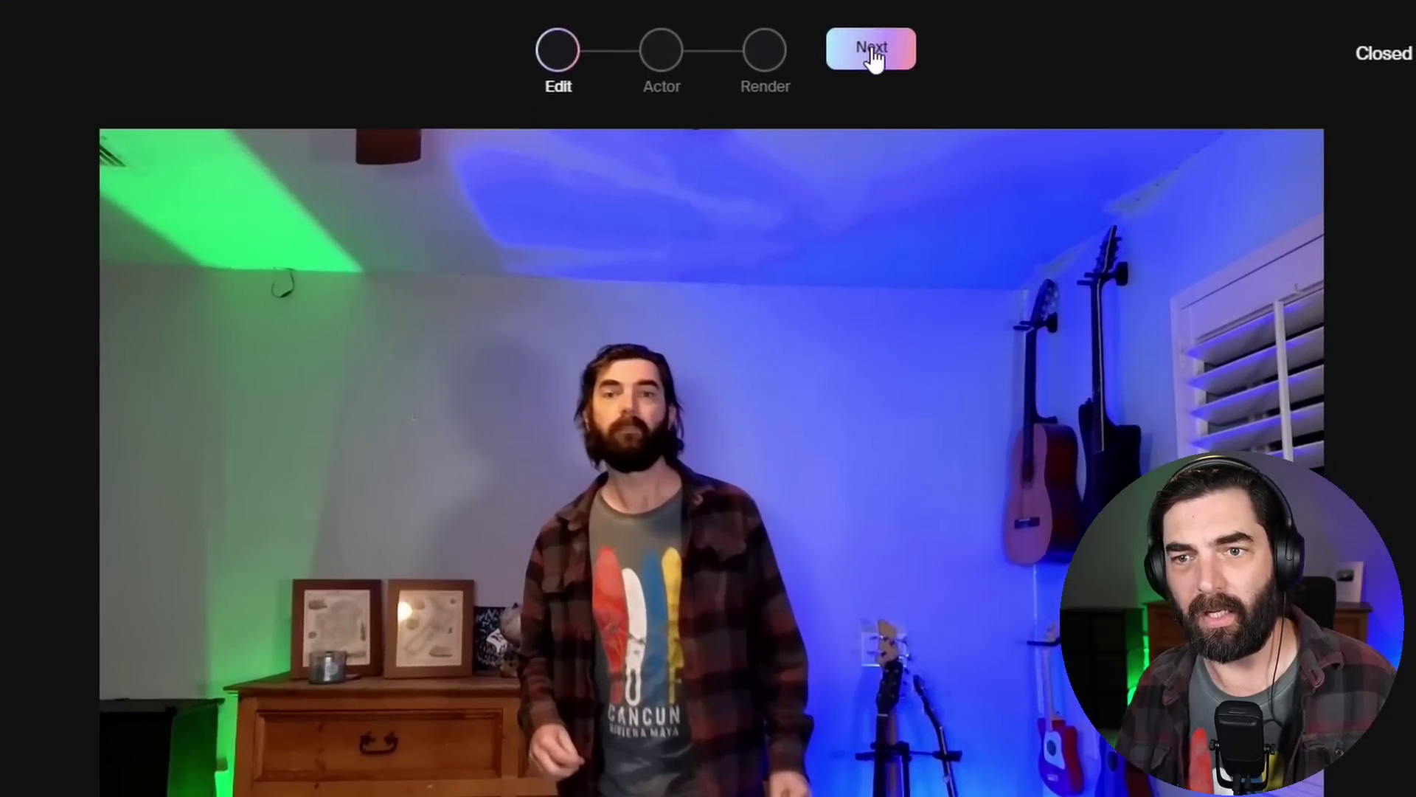
left_click(873, 51)
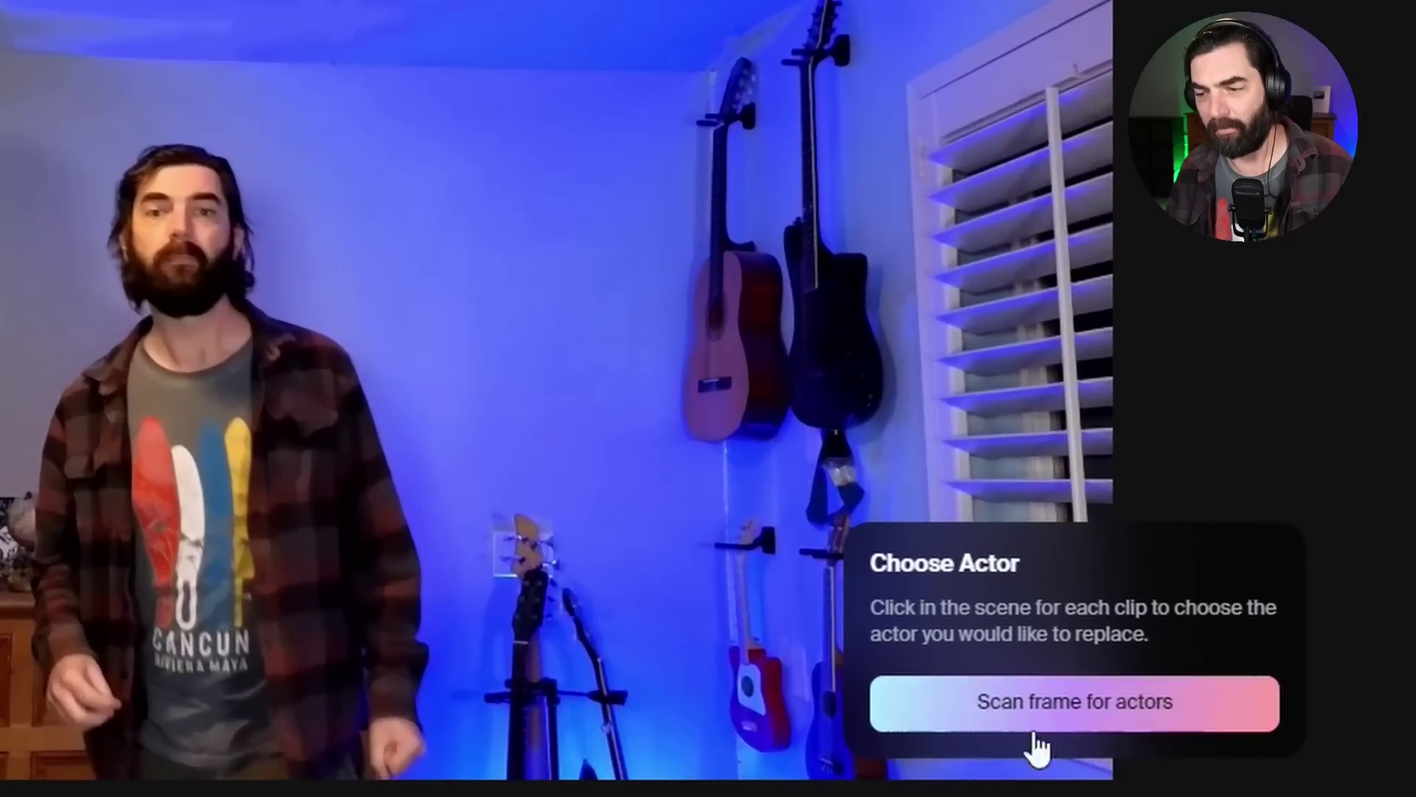
Detect the performer by scanning a clear frame near 10.5 seconds for actors
left_click(1078, 715)
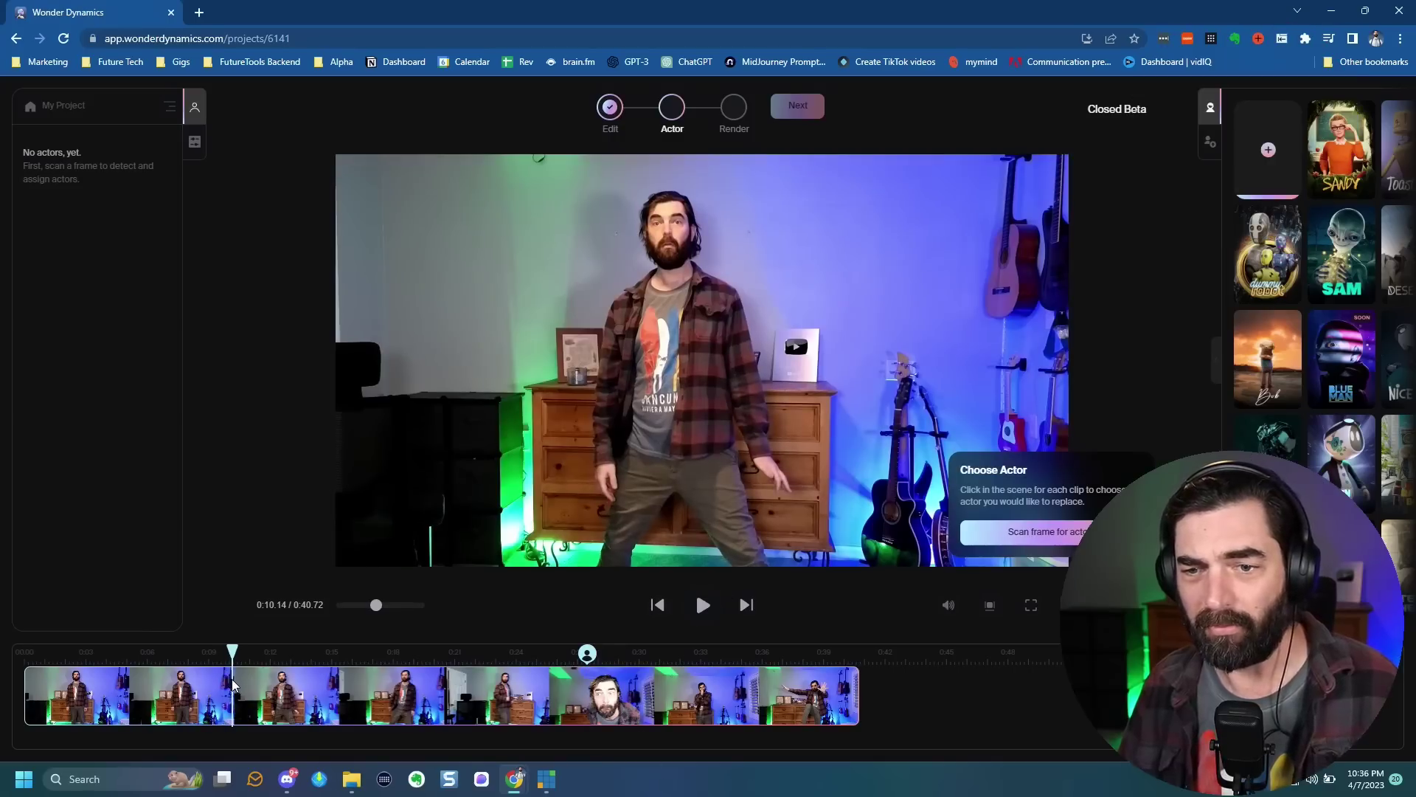
left_click_drag(230, 684, 238, 685)
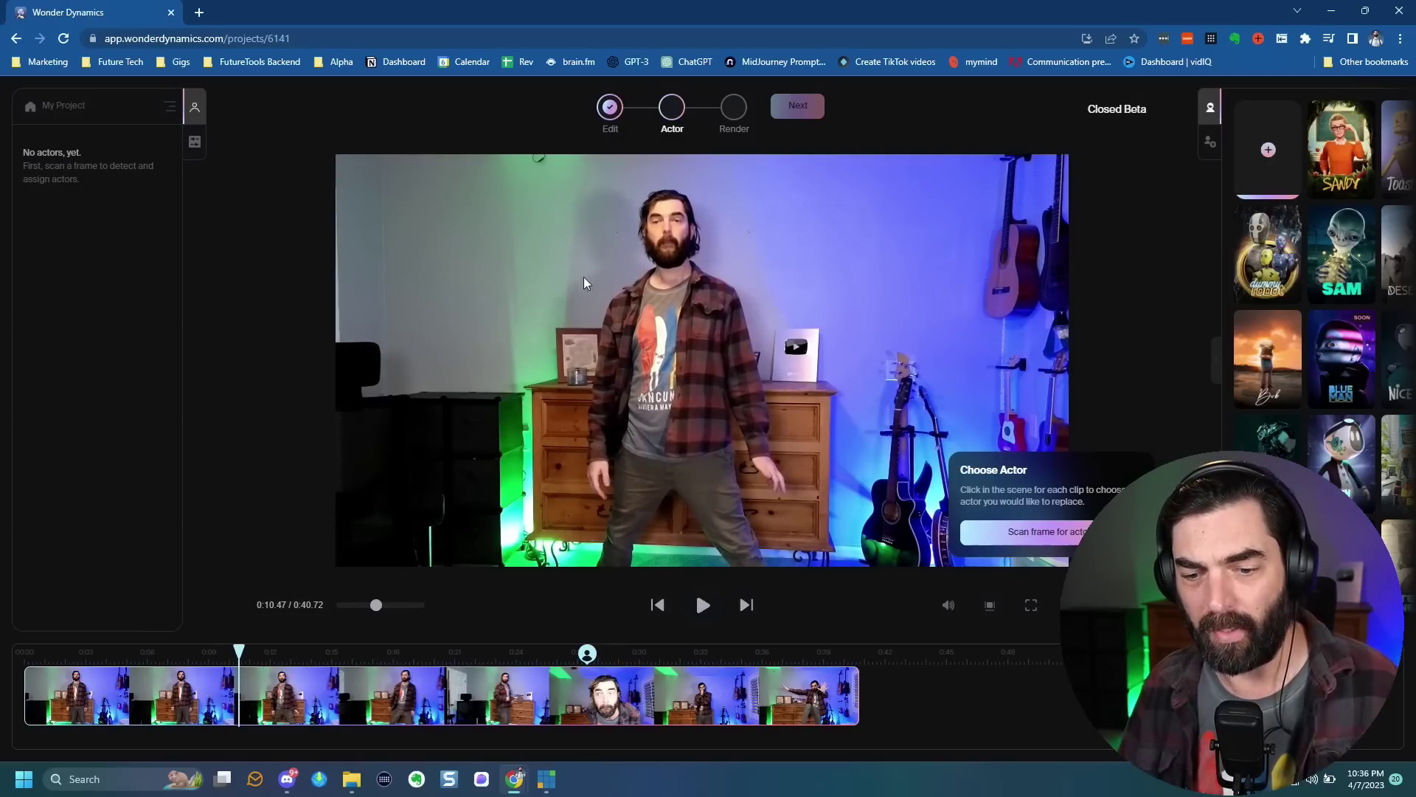
left_click(1036, 547)
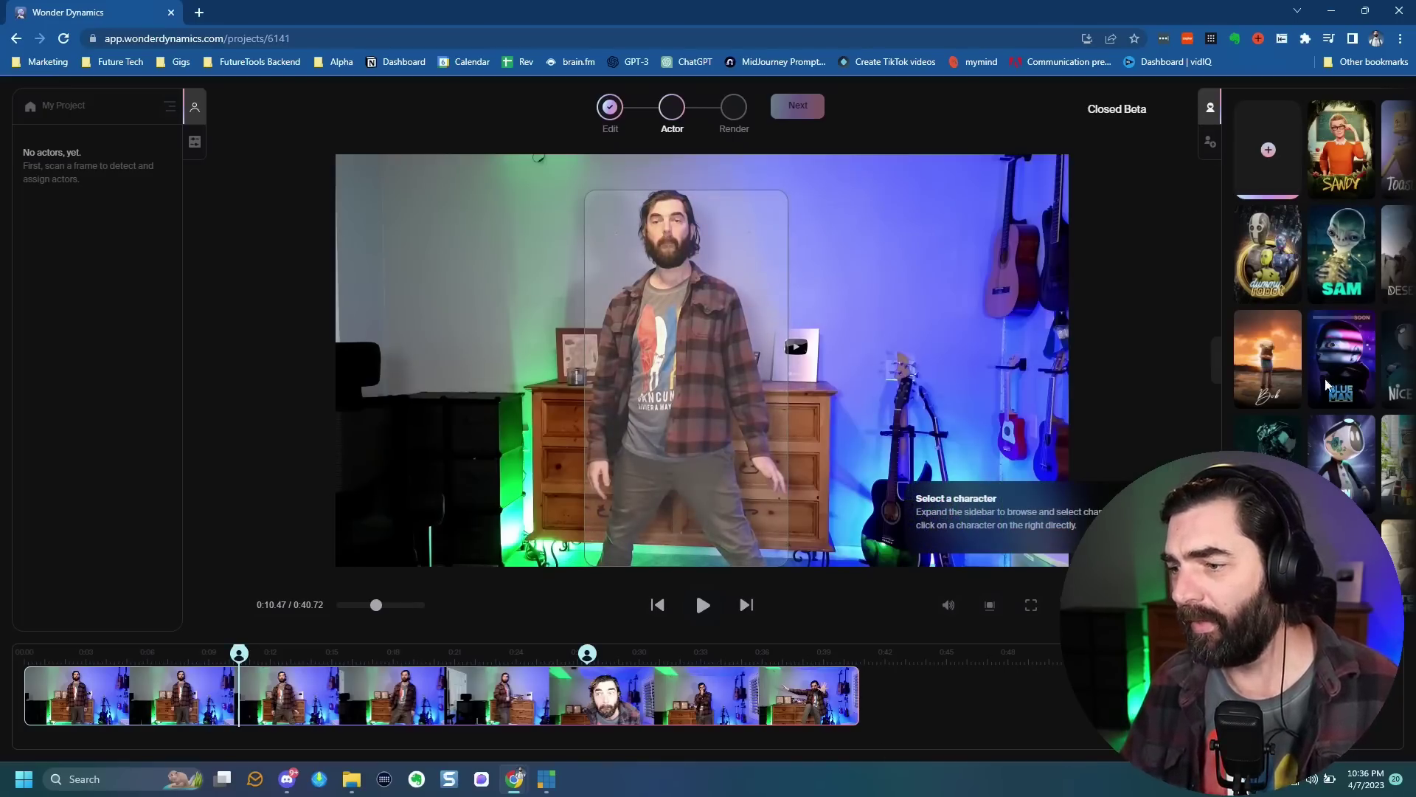
Pick Radio Bot from the full character gallery and assign it to the performer
left_click(1216, 360)
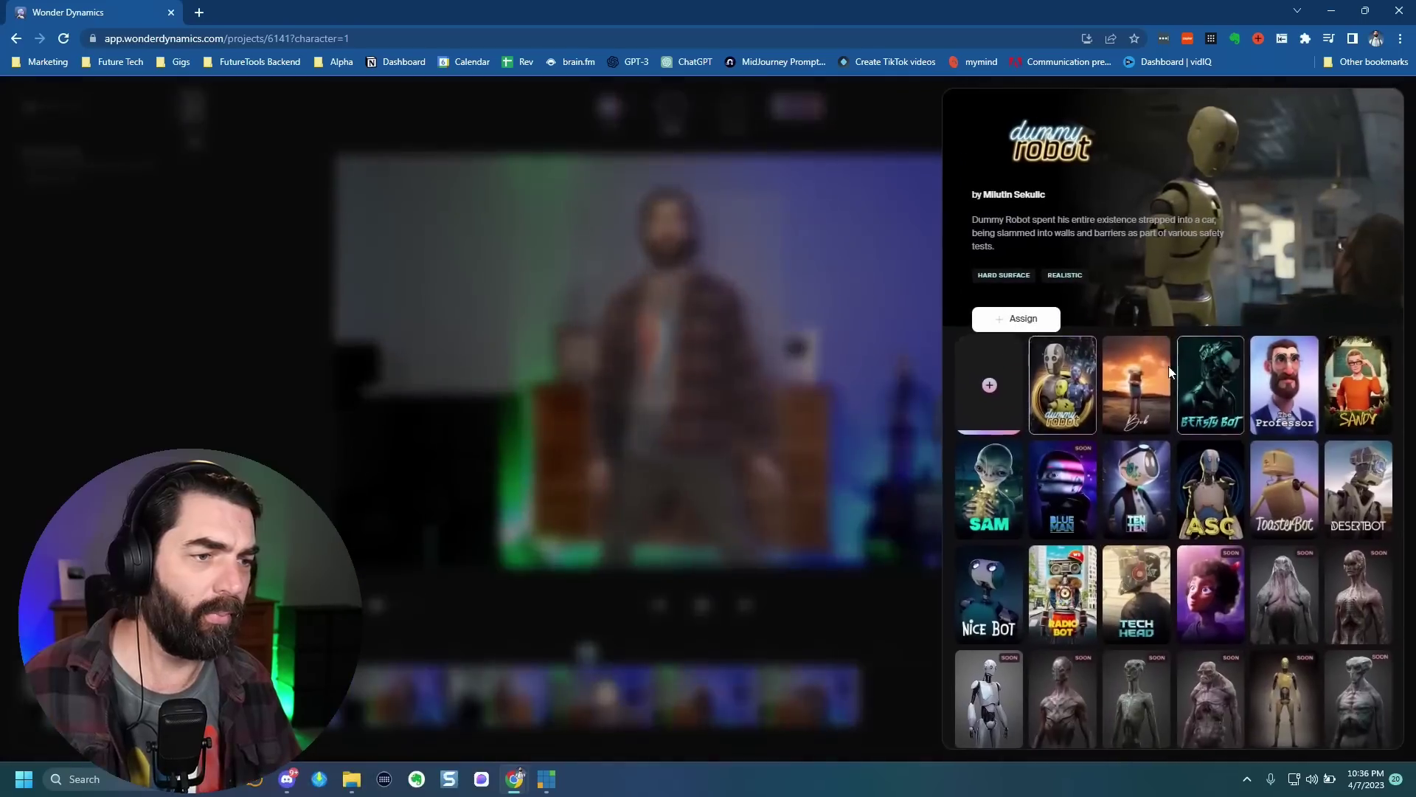
scroll(1151, 435, "down", 3)
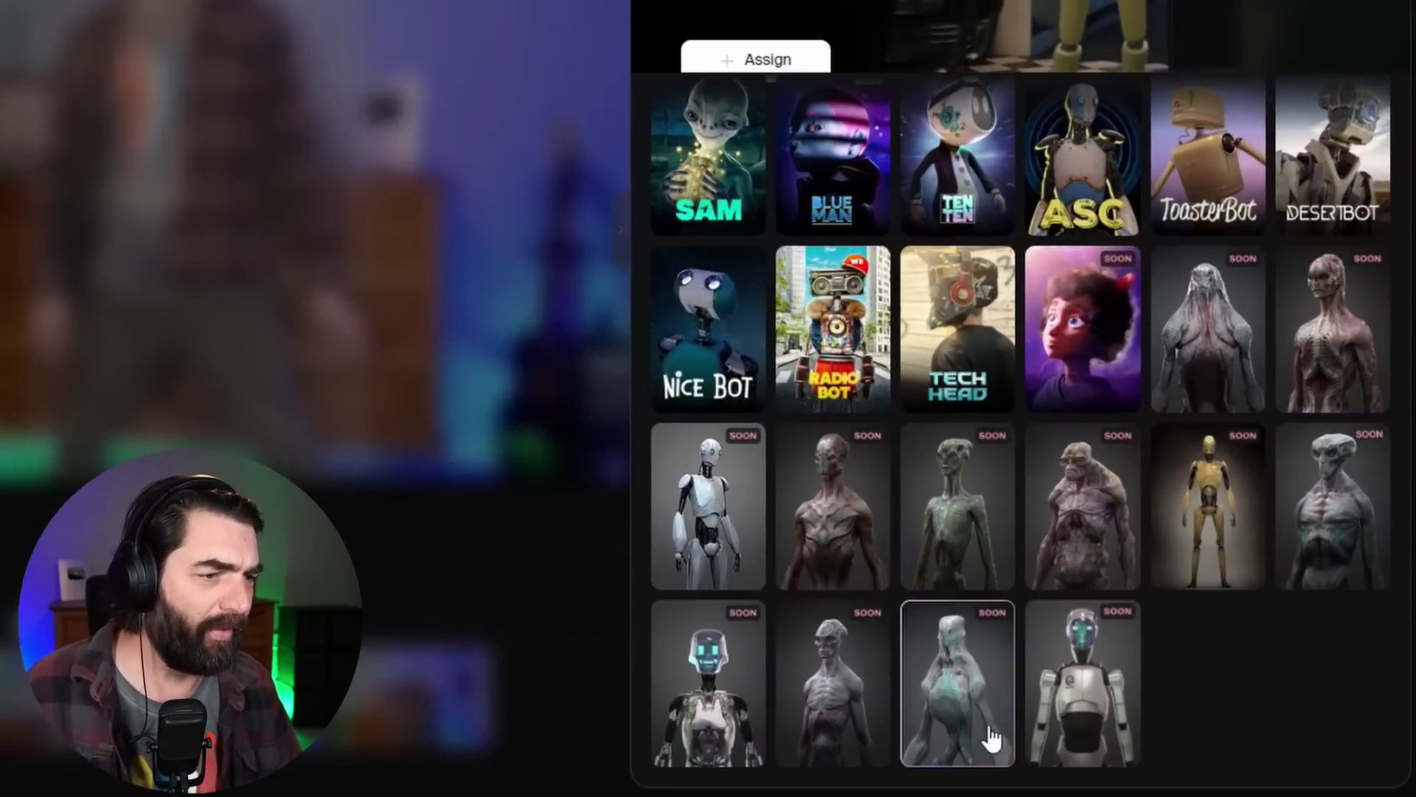
scroll(917, 657, "up", 3)
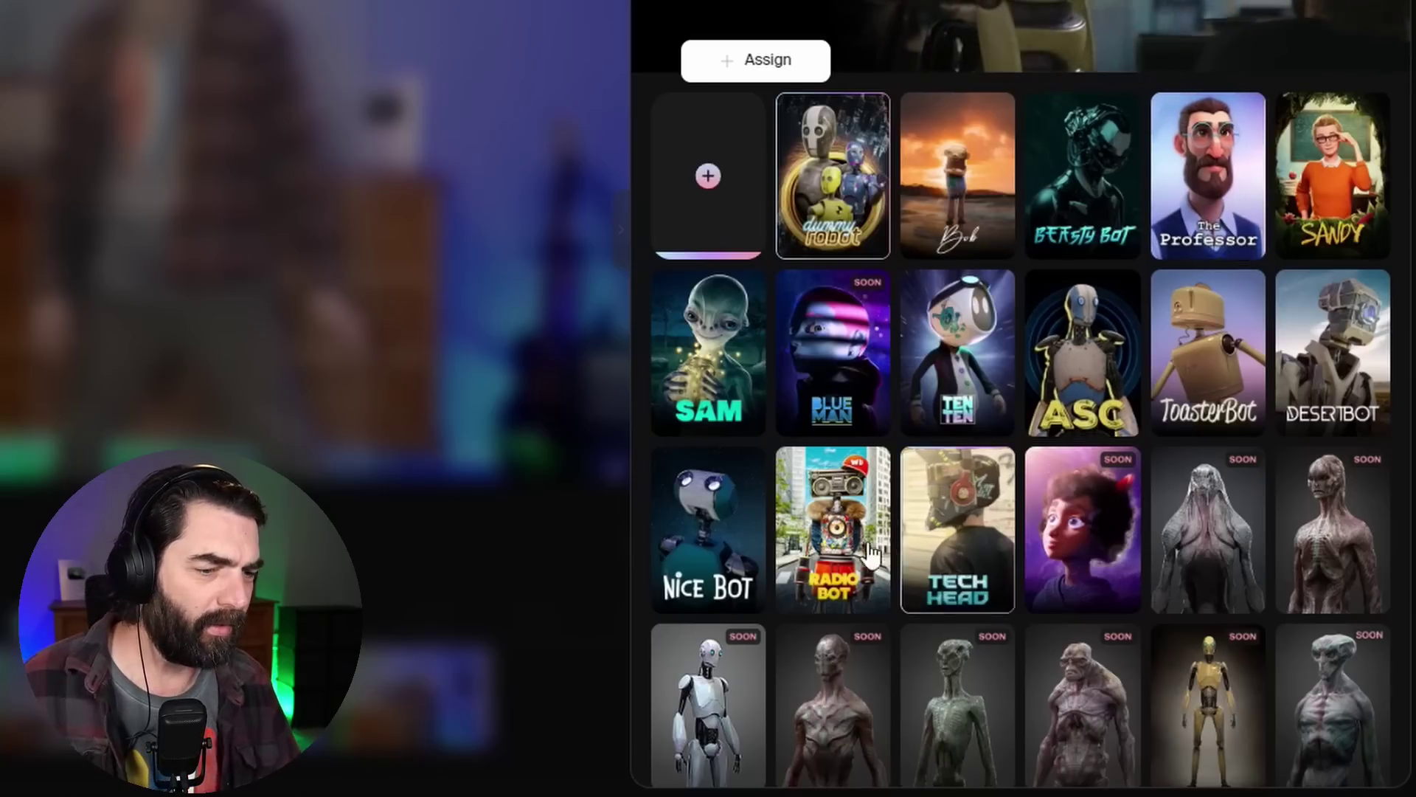
left_click(749, 65)
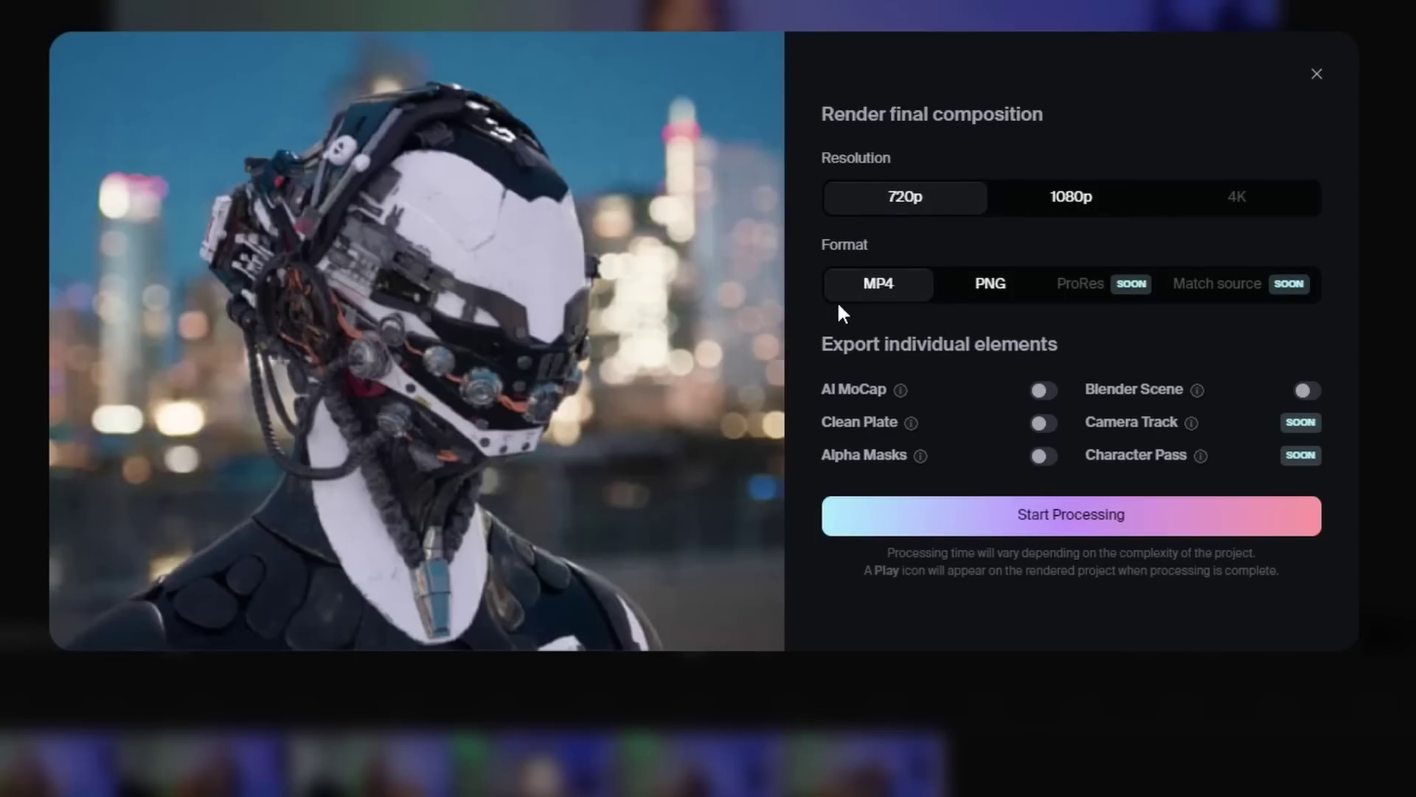
Start processing the final composition with 720p and MP4 settings
left_click(1029, 520)
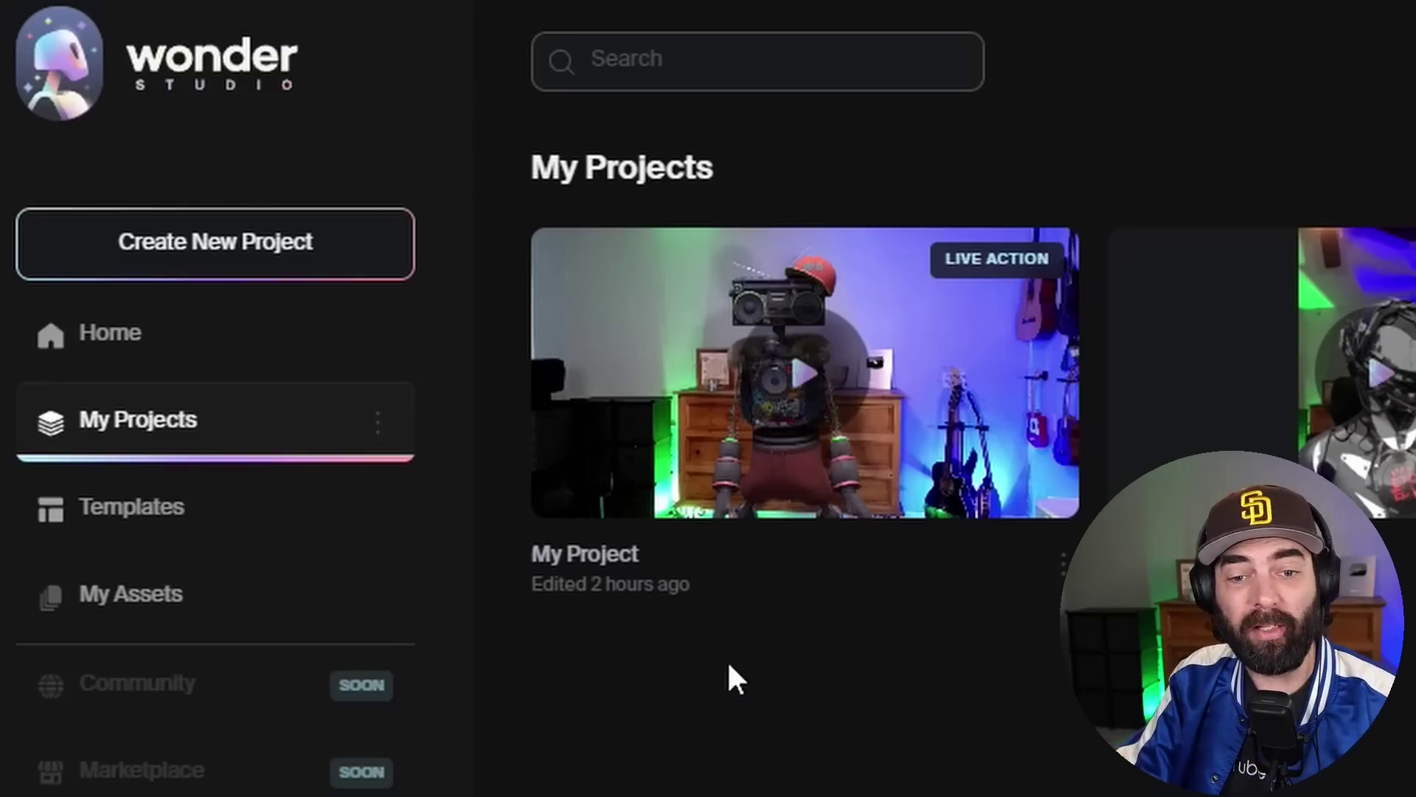
Open the finished Radio Bot project in its player
left_click(939, 512)
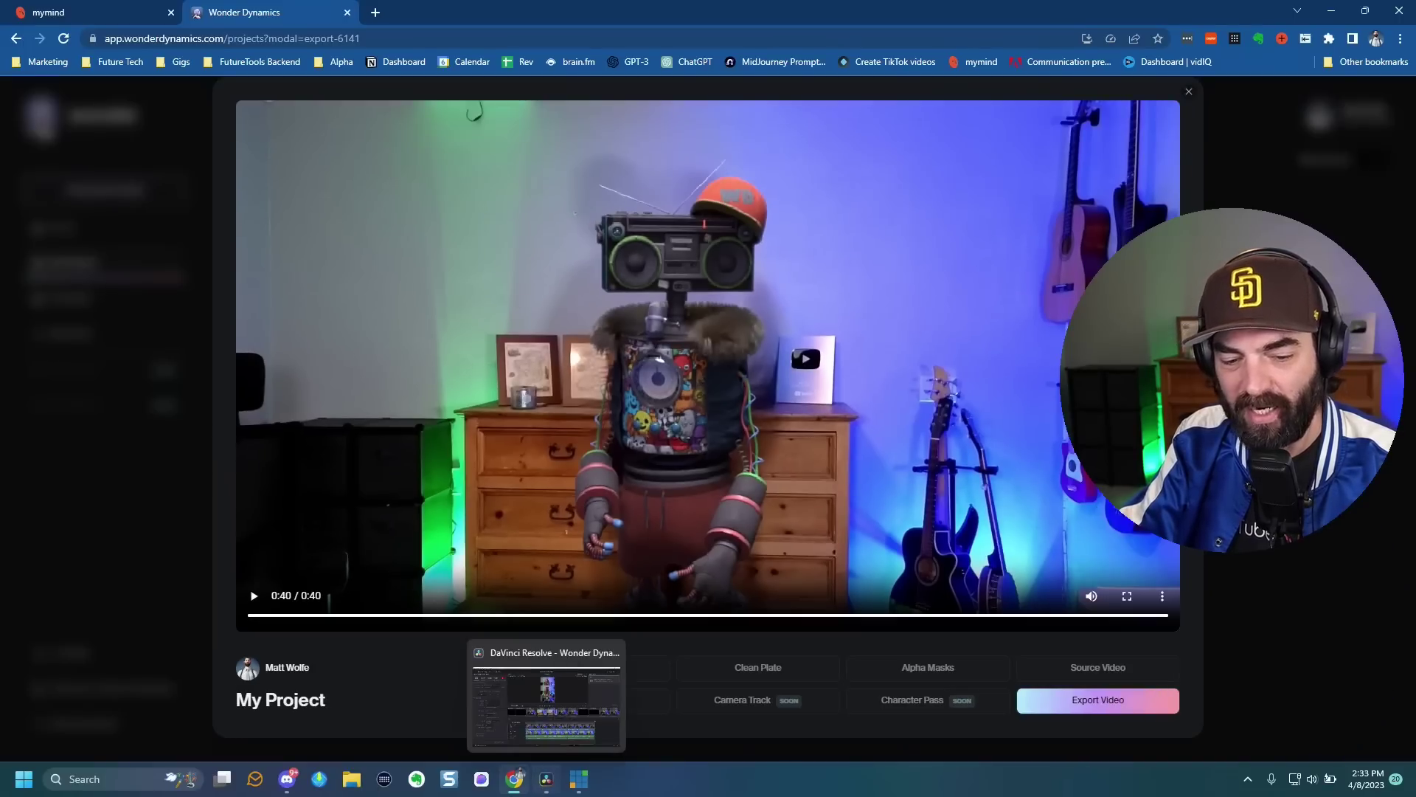
Open the Downloads folder
left_click(353, 791)
Watch the downloaded My Project.mp4 render in VLC
double_click(454, 219)
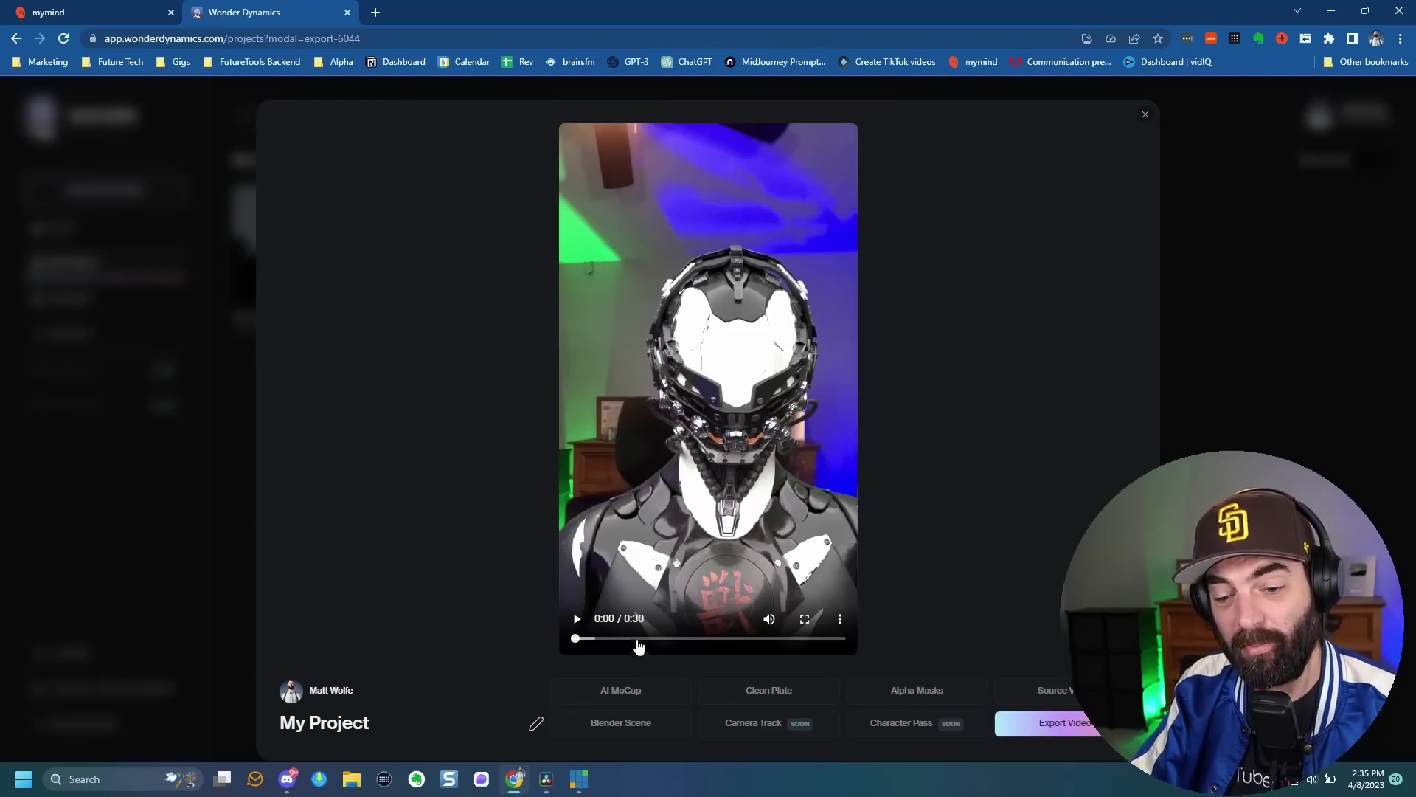
left_click(576, 620)
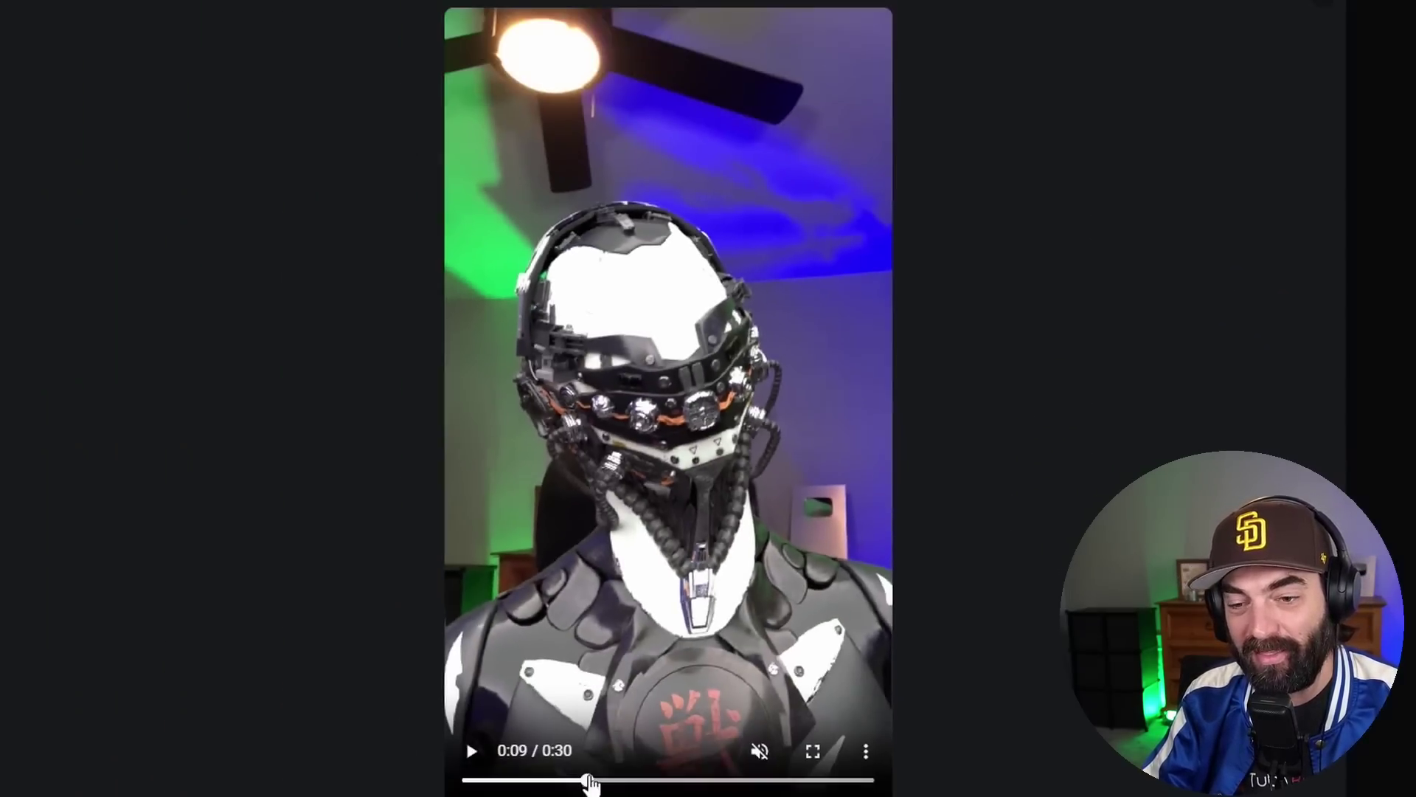
mouse_move(587, 778)
left_mouse_down()
mouse_move(646, 781)
mouse_move(569, 784)
mouse_move(599, 787)
left_mouse_up()
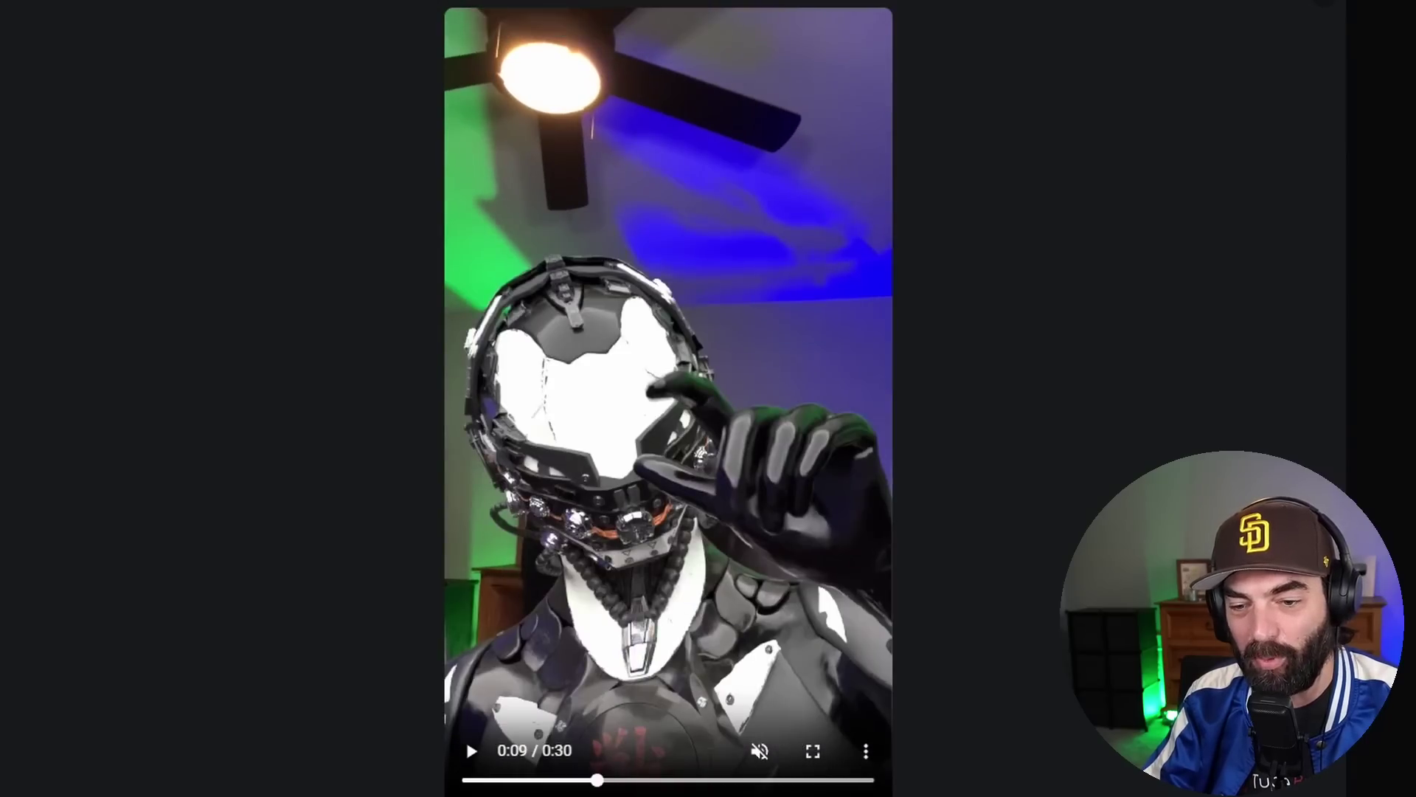
left_click_drag(631, 790, 664, 787)
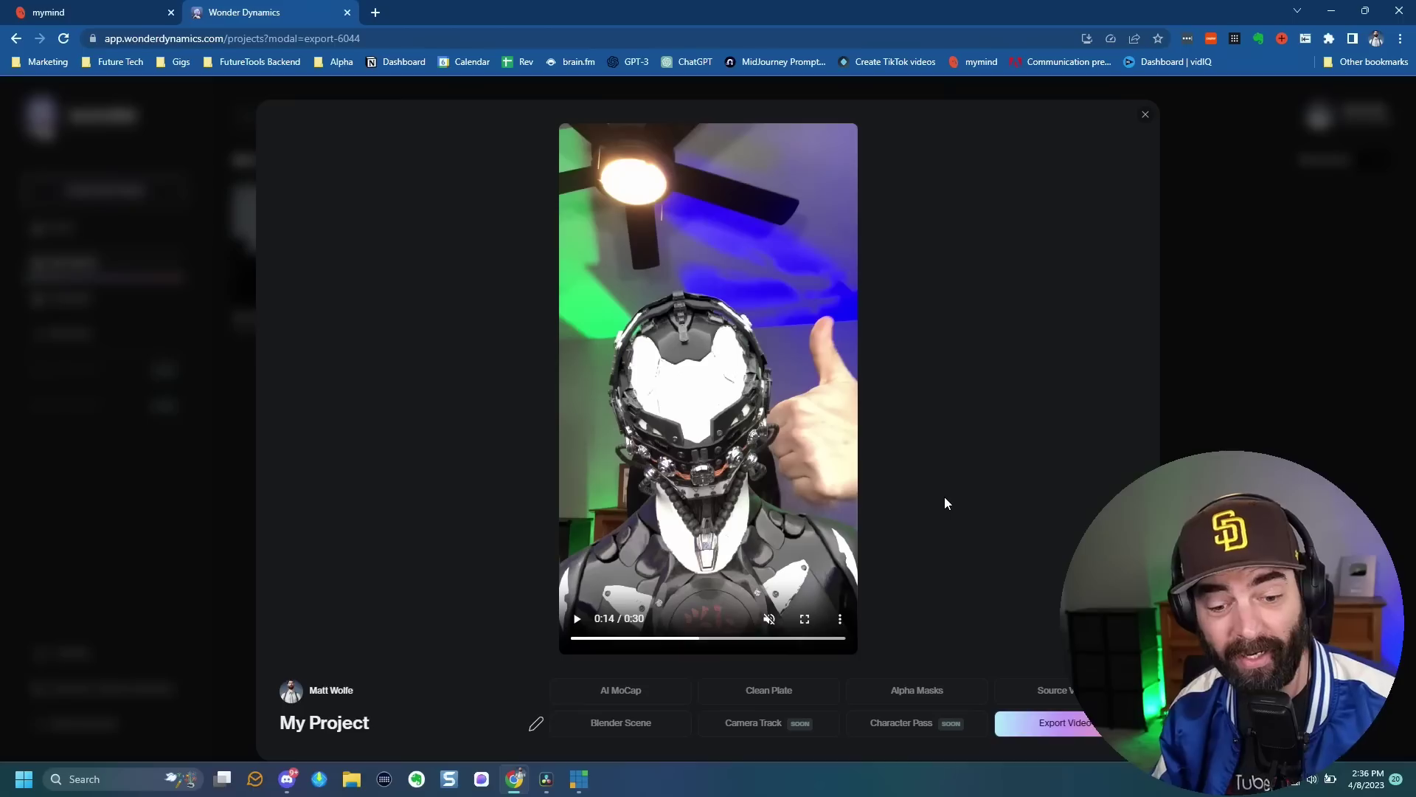
Replay the robot video from near its beginning
left_click(590, 640)
left_click(577, 618)
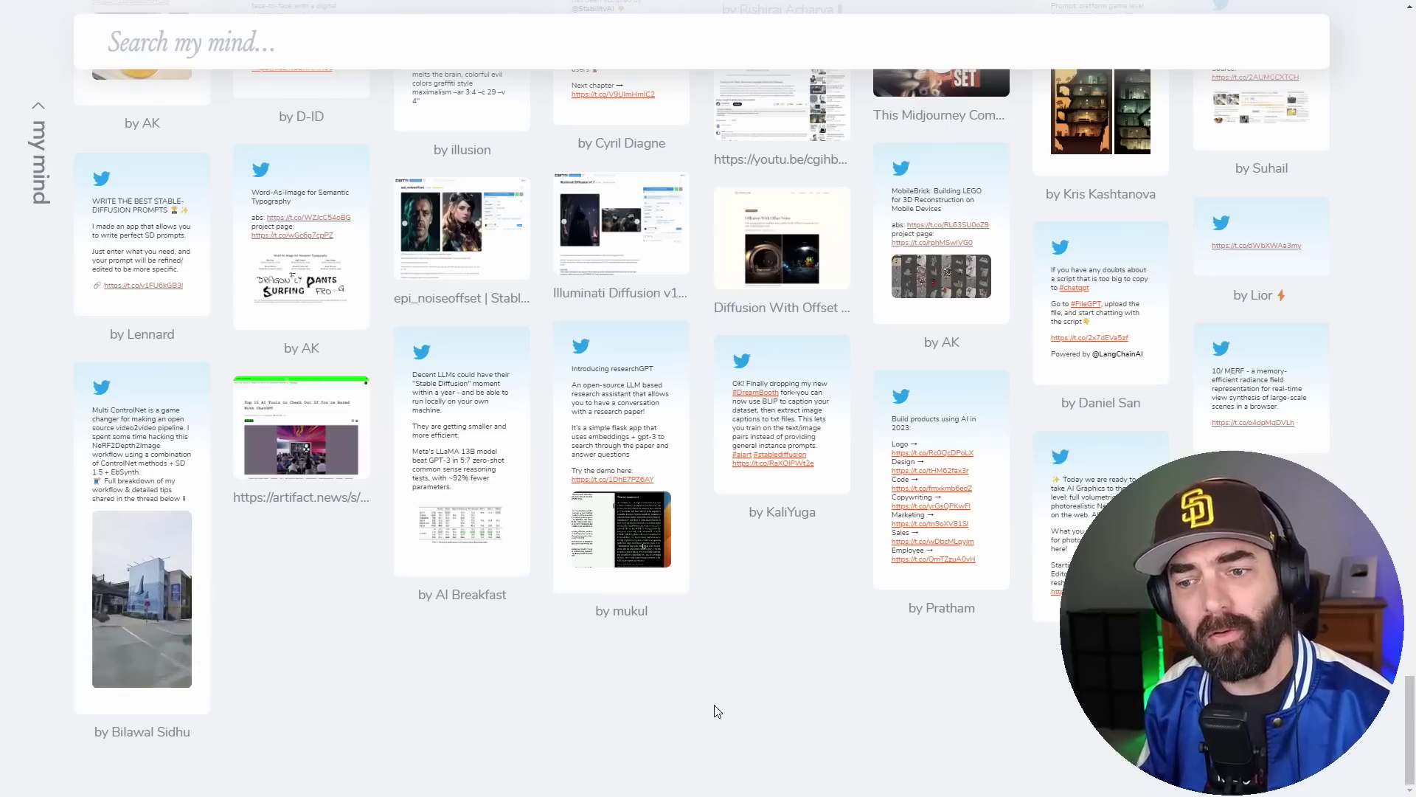
Scroll the mymind board of saved cards back up to the top
scroll(691, 684, "up", 20)
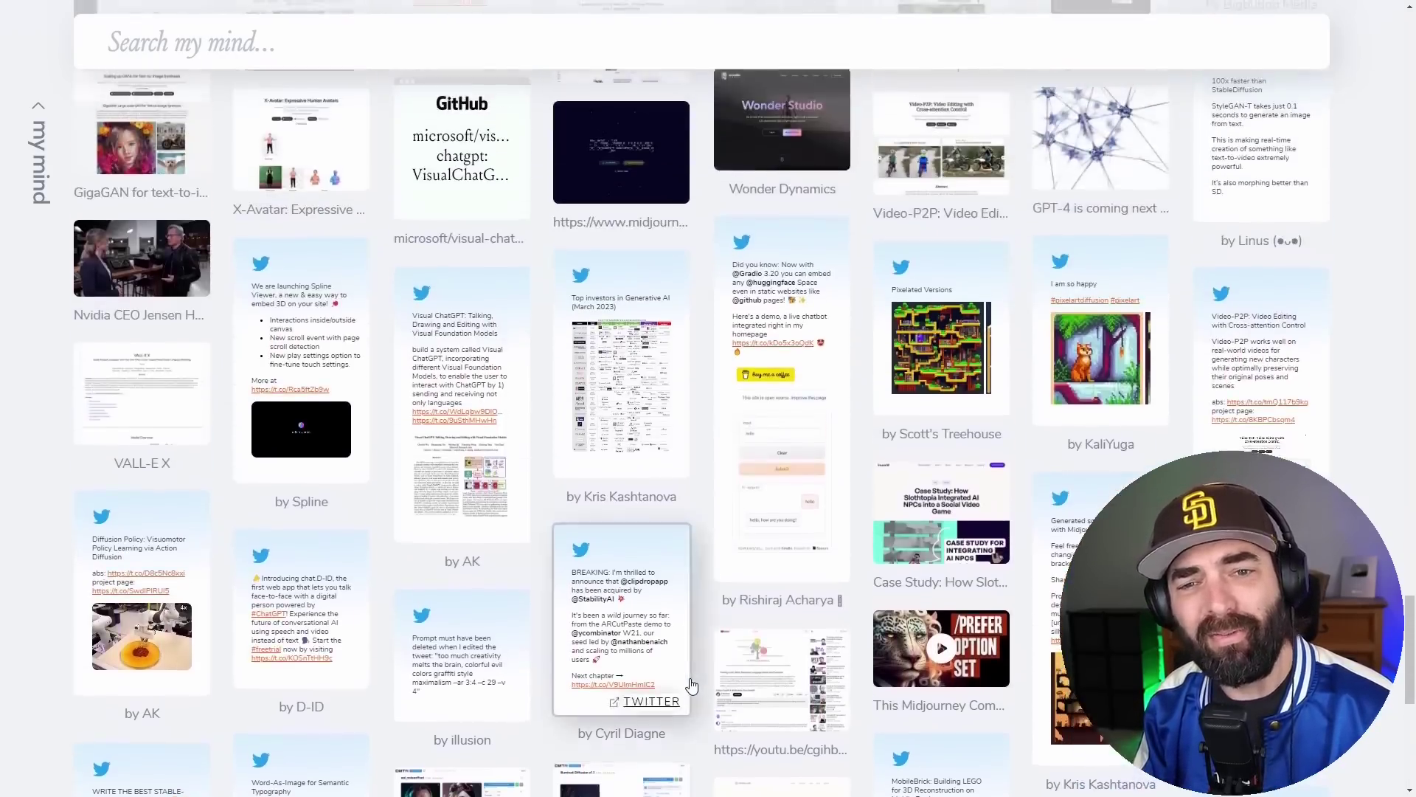
scroll(700, 679, "up", 20)
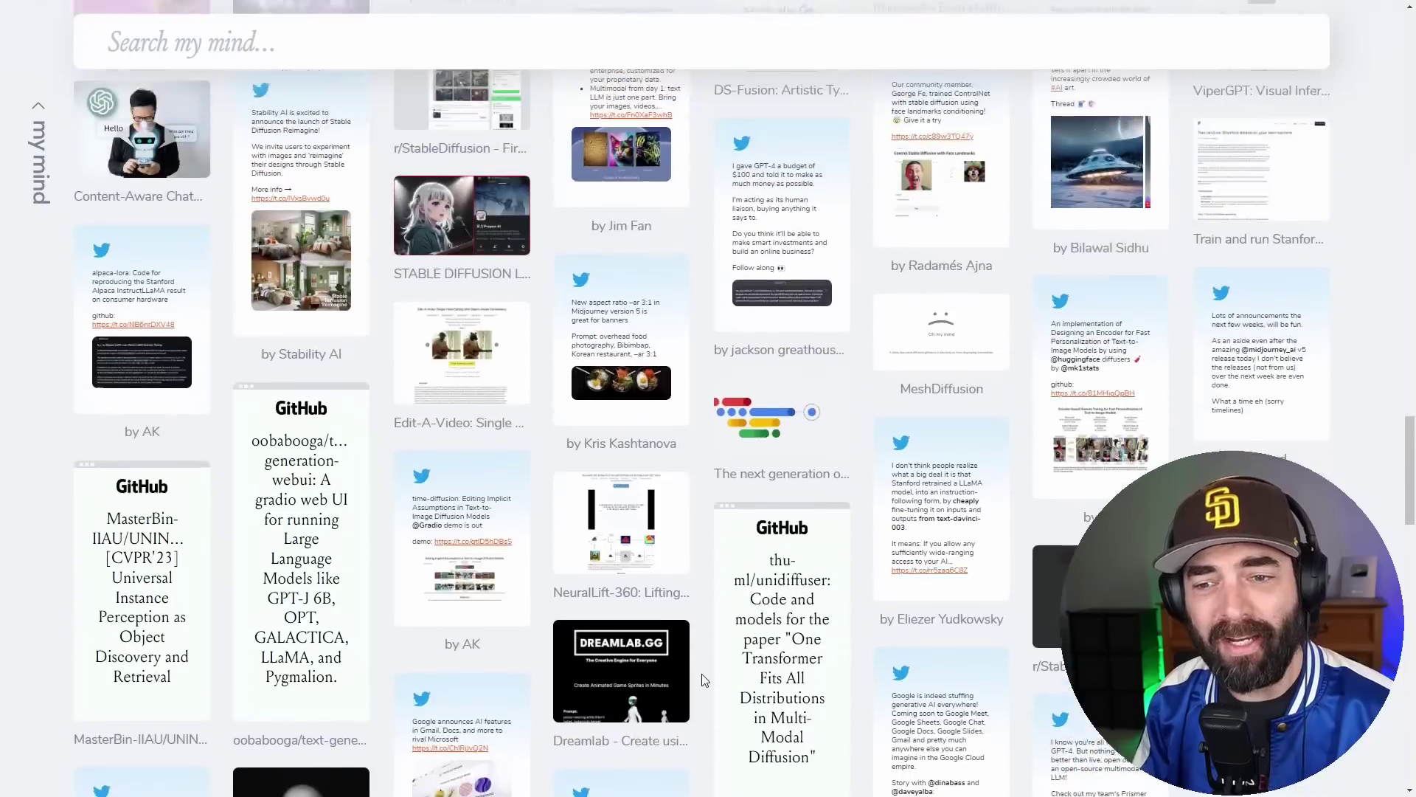
scroll(708, 680, "up", 15)
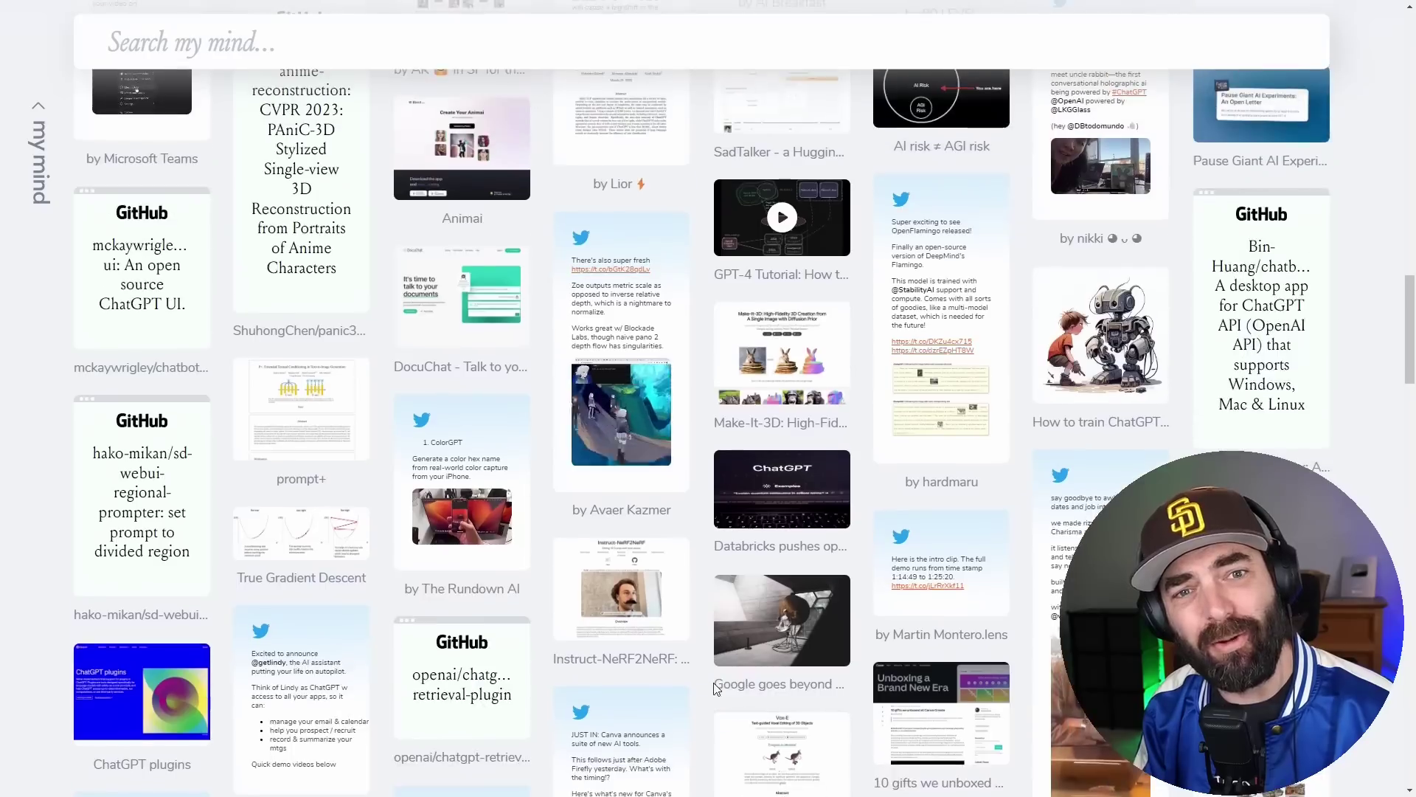
scroll(721, 688, "up", 1)
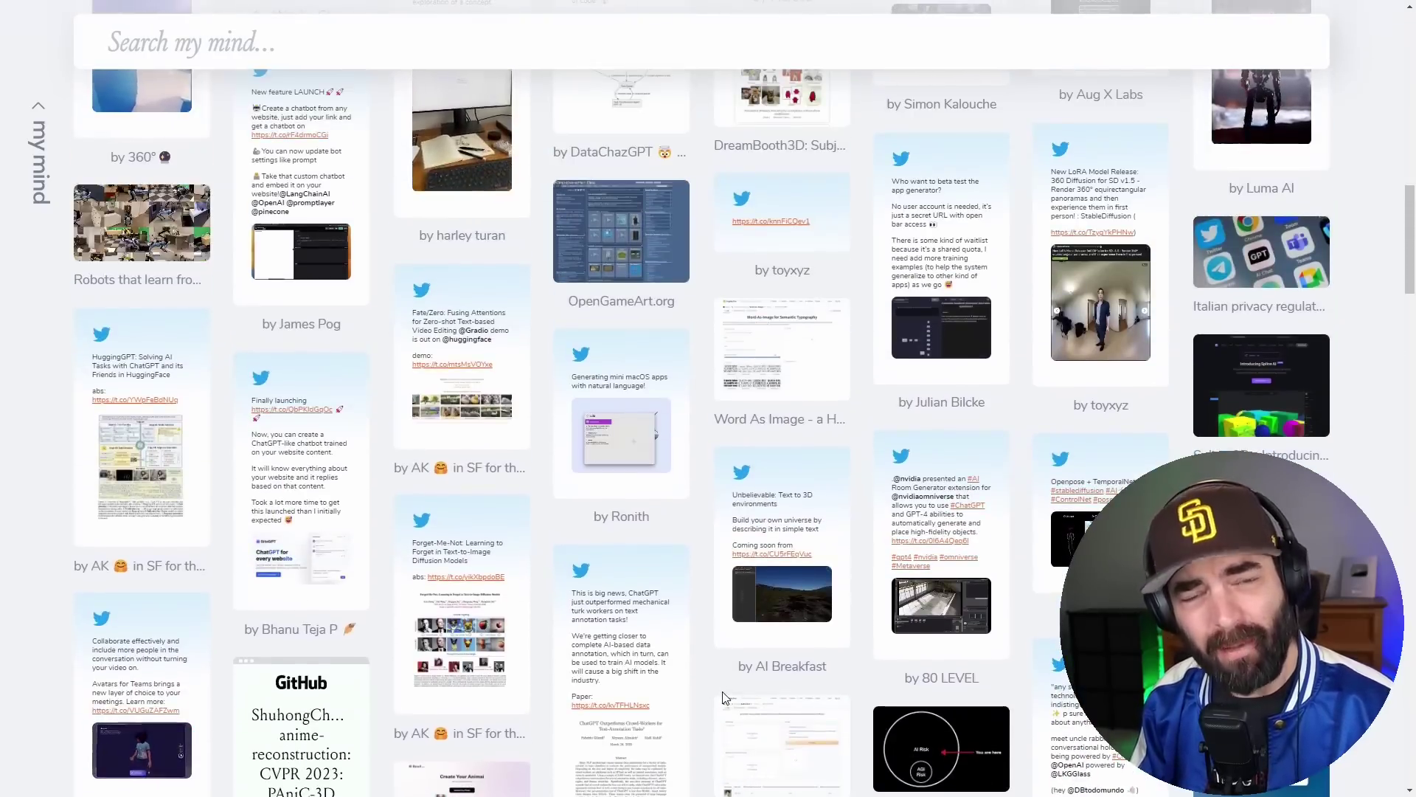
scroll(722, 694, "up", 5)
scroll(723, 701, "up", 10)
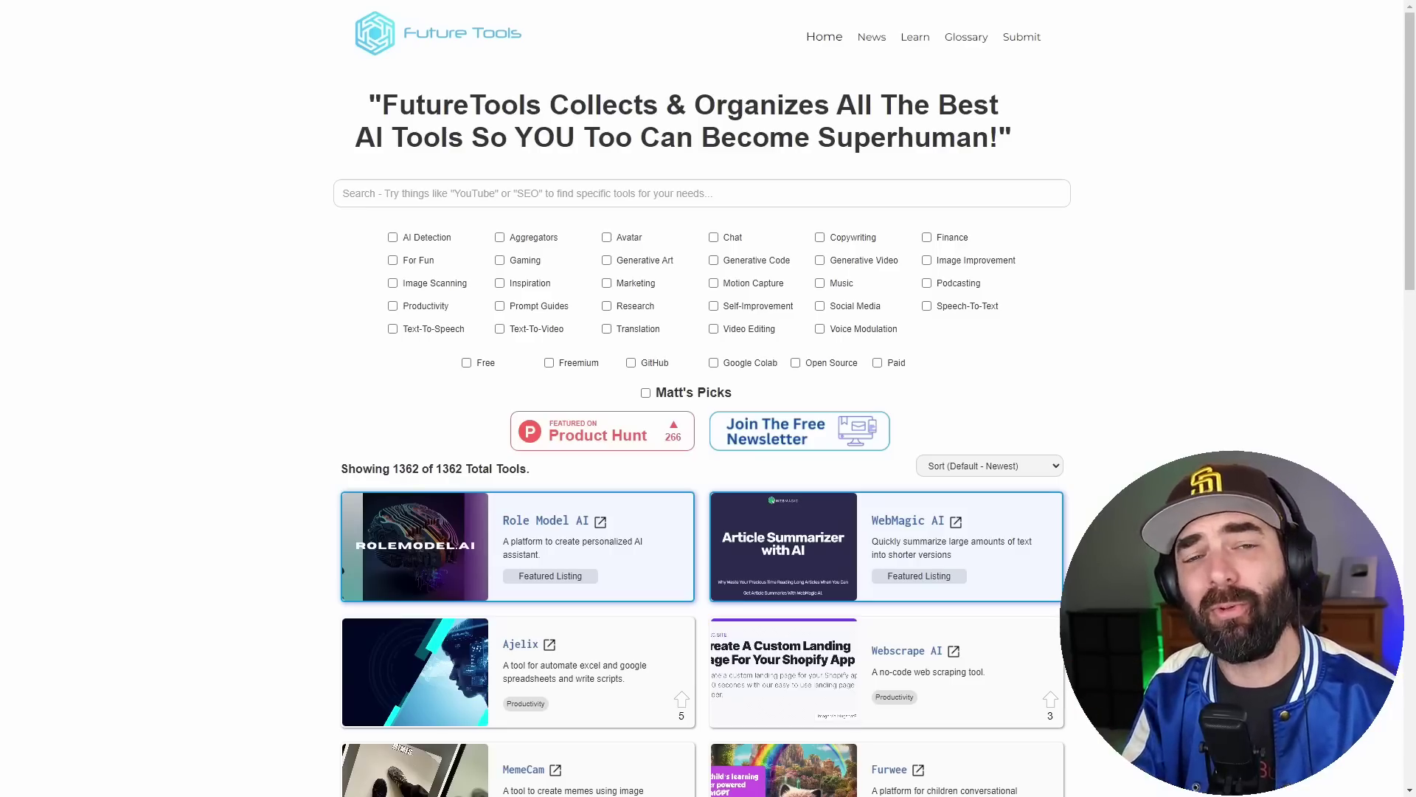
Scroll down through the Future Tools homepage tool listings and back up
scroll(701, 413, "down", 6)
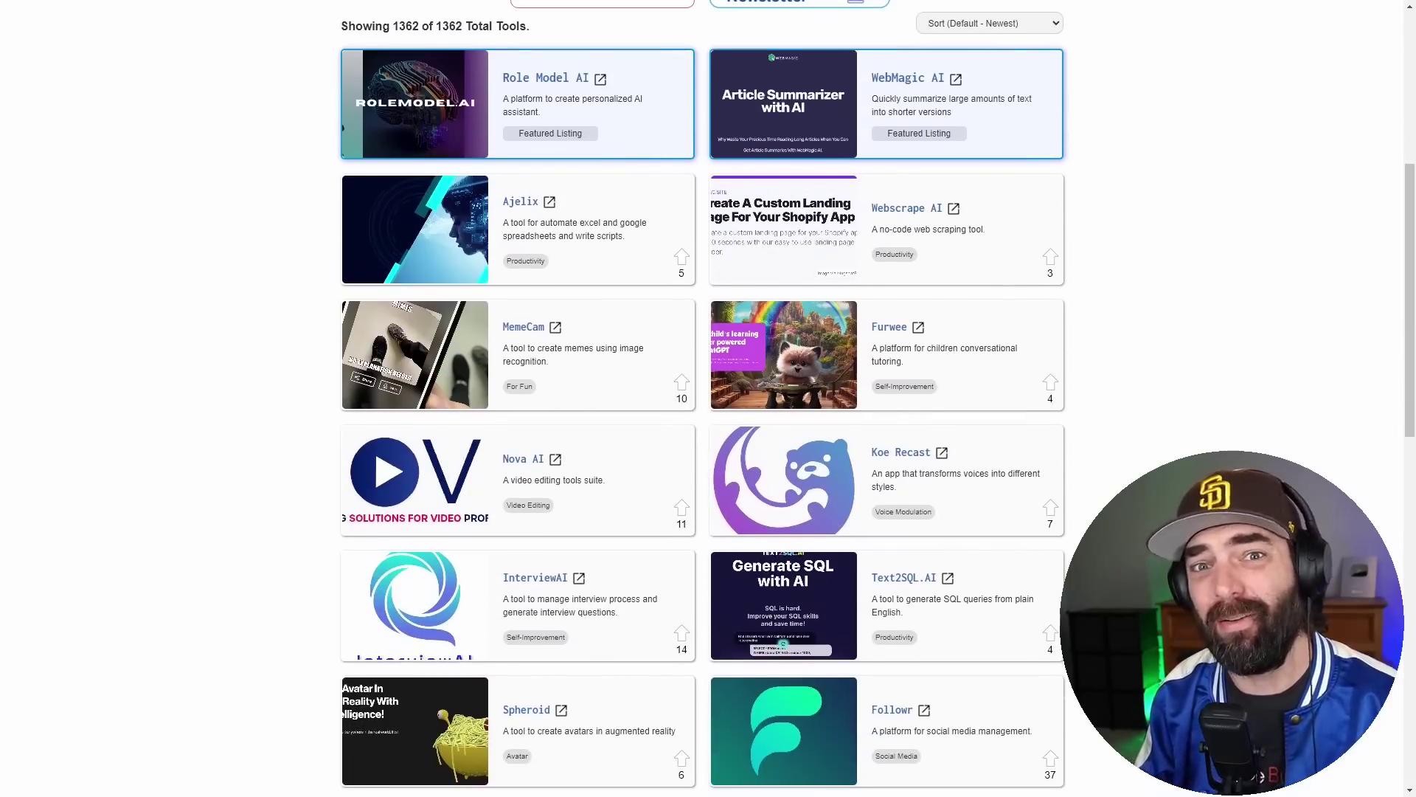
scroll(833, 446, "down", 4)
scroll(834, 446, "up", 10)
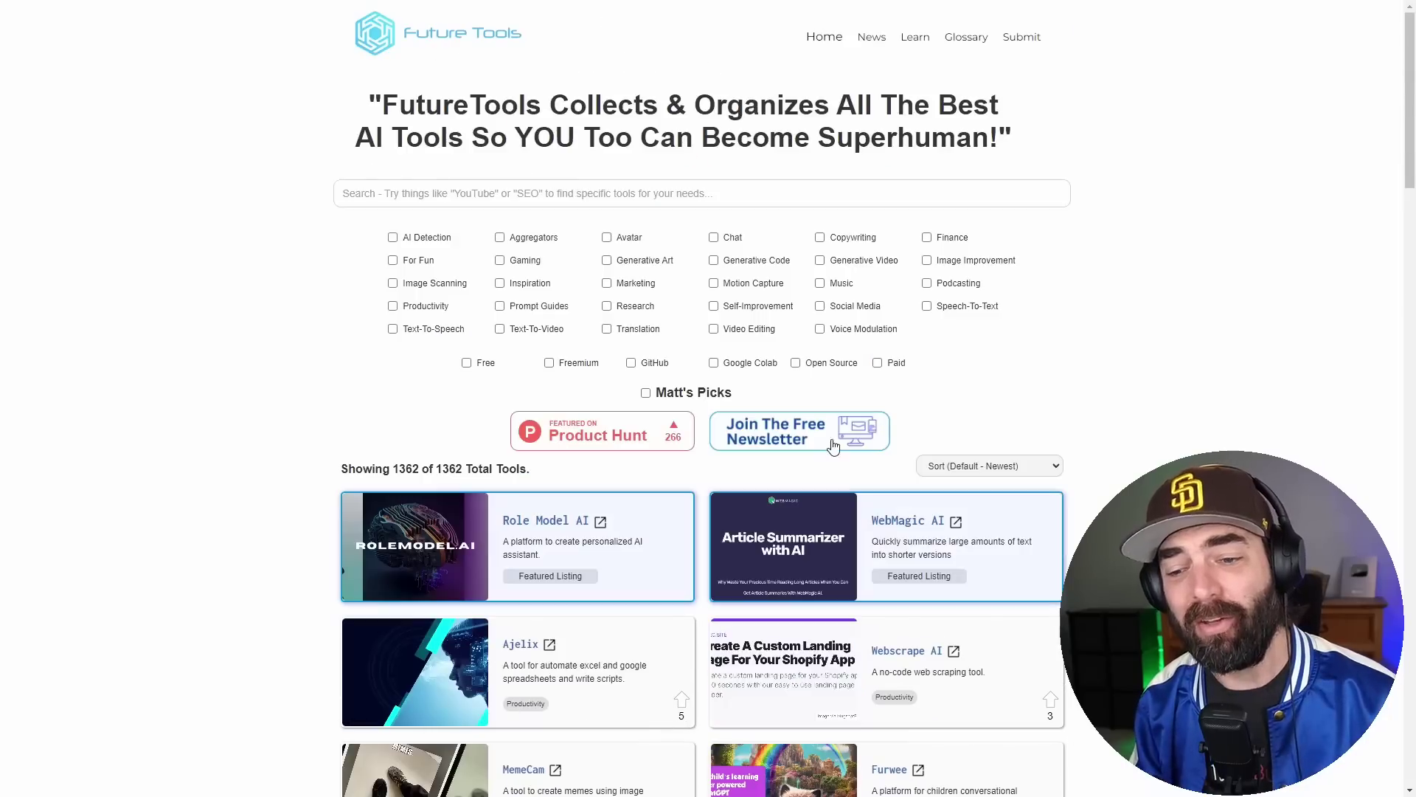